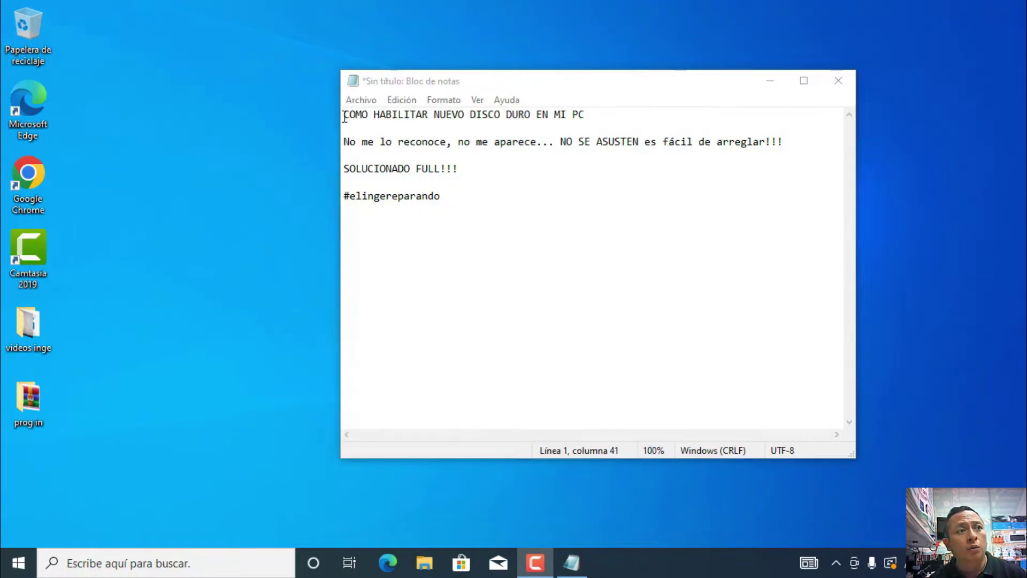
{"action": "left_click_drag", "start_coordinate": [344, 114], "coordinate": [397, 130]}
{"action": "left_click_drag", "start_coordinate": [483, 131], "coordinate": [596, 114]}
{"action": "left_click", "coordinate": [597, 114]}
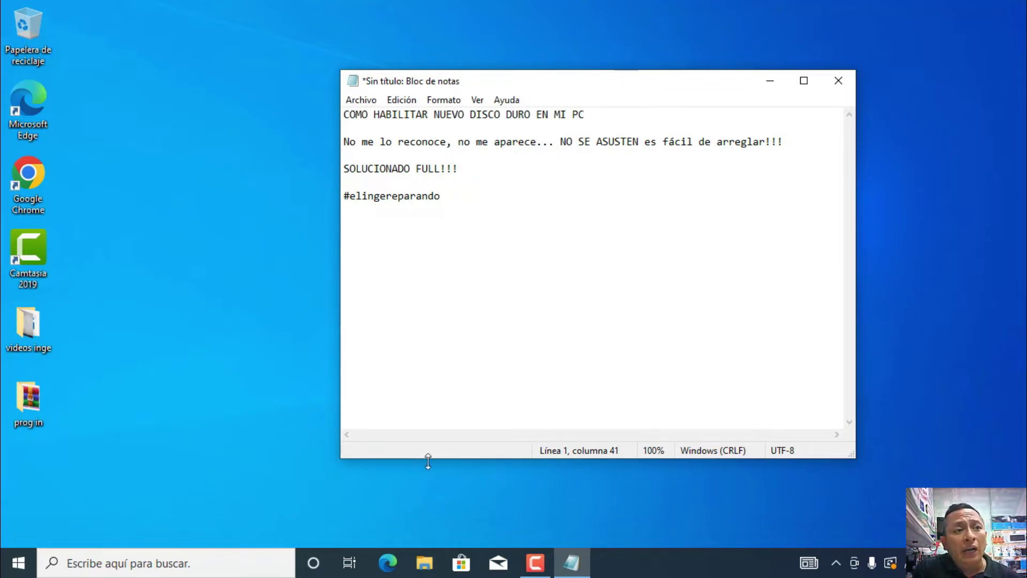
- Check the drives listed under Este equipo in File Explorer, and close the window
{"action": "left_click", "coordinate": [430, 570]}
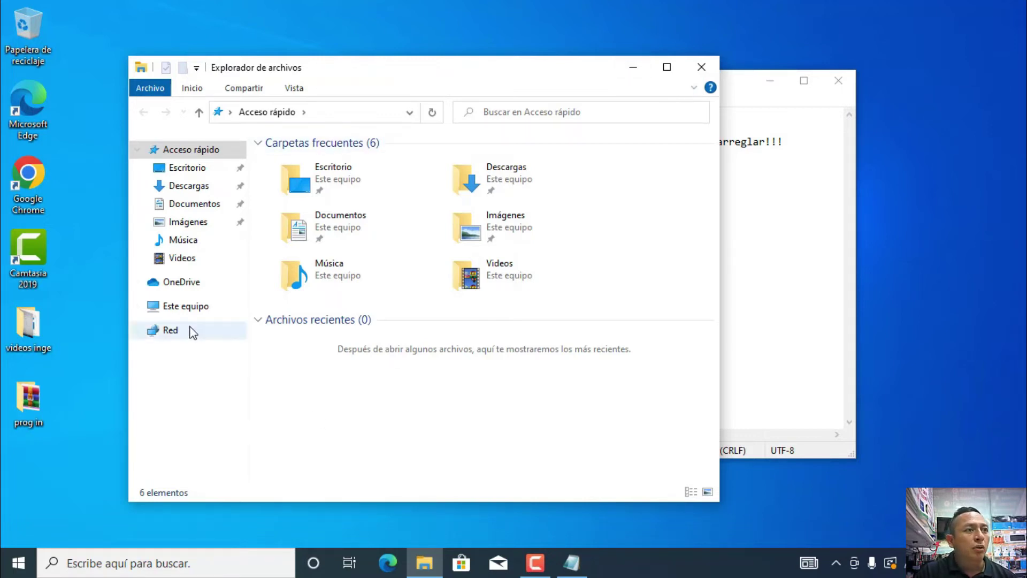
{"action": "left_click", "coordinate": [190, 310]}
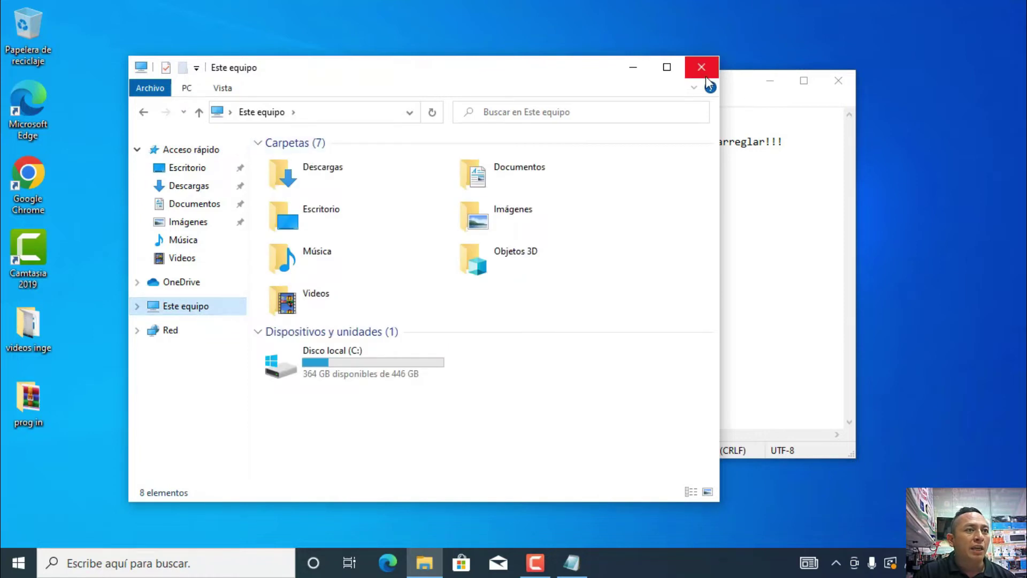
{"action": "left_click", "coordinate": [706, 77]}
{"action": "right_click", "coordinate": [17, 562]}
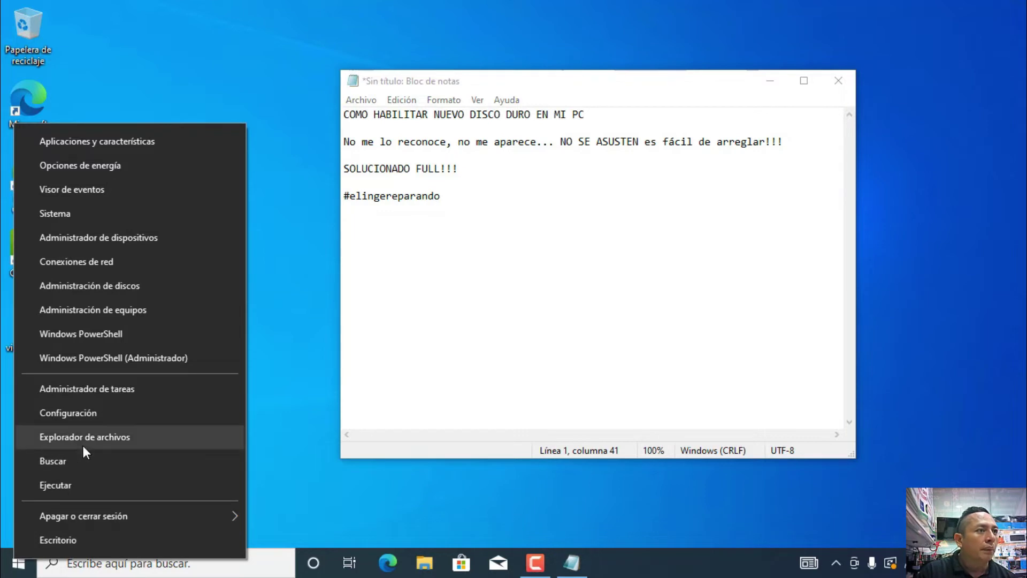
{"action": "left_click", "coordinate": [97, 418]}
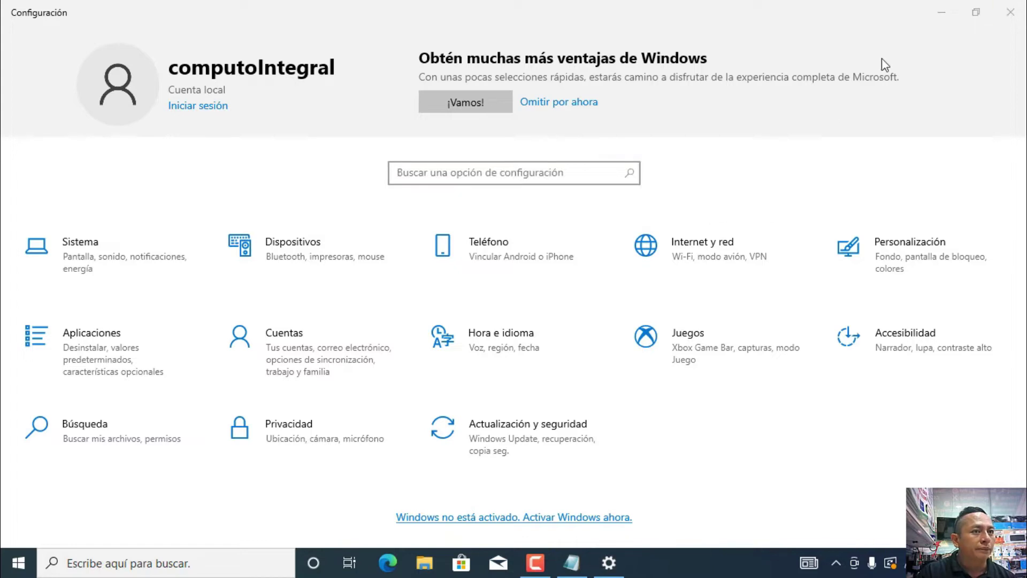
{"action": "left_click", "coordinate": [1010, 12]}
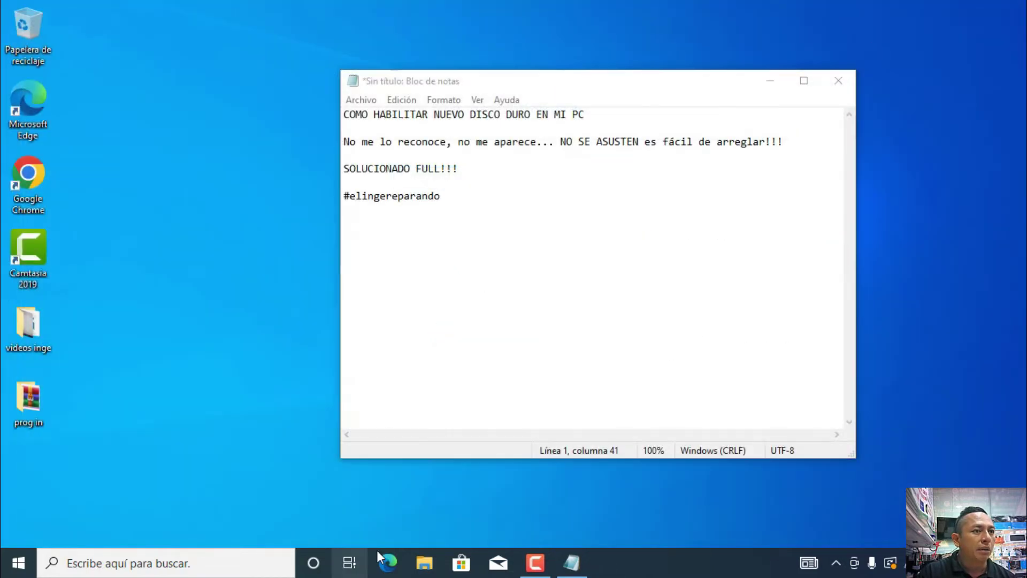
- Open Este equipo in File Explorer and select Disco local (C:) among the devices and drives
{"action": "left_click", "coordinate": [438, 570]}
{"action": "left_click", "coordinate": [181, 308]}
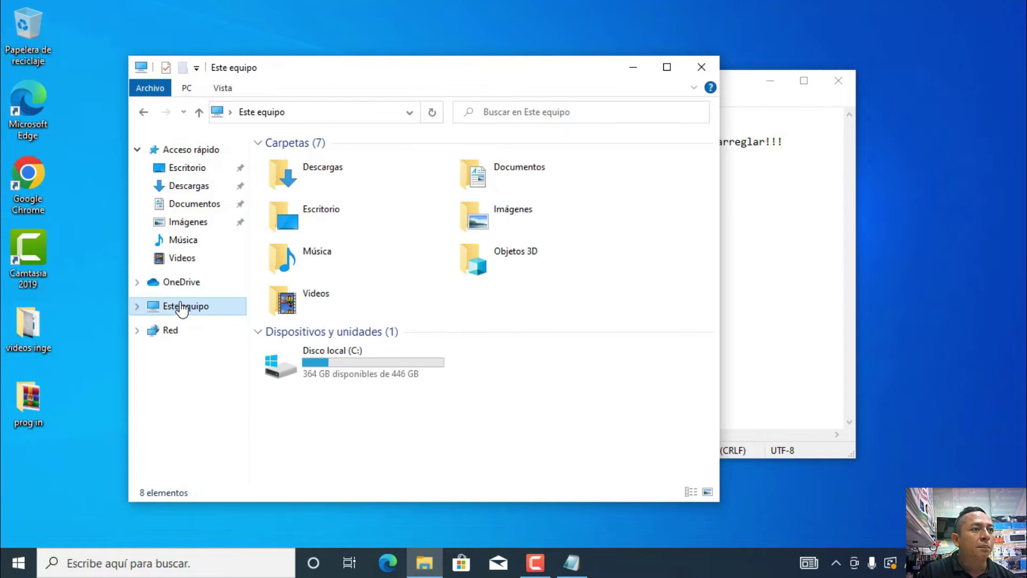
{"action": "left_click", "coordinate": [354, 373]}
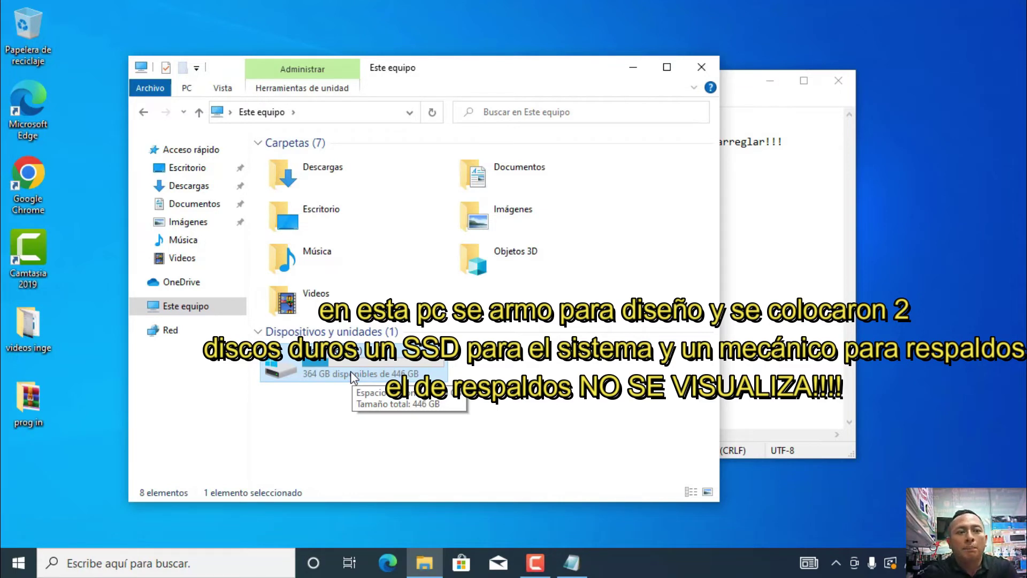
- In Notepad, add "ya esta previamente conectado peroooo no me aparece nada del nuevo disco duro de respaldo.." under the NO SE ASUSTEN line
{"action": "left_click", "coordinate": [572, 562]}
{"action": "left_click", "coordinate": [413, 155]}
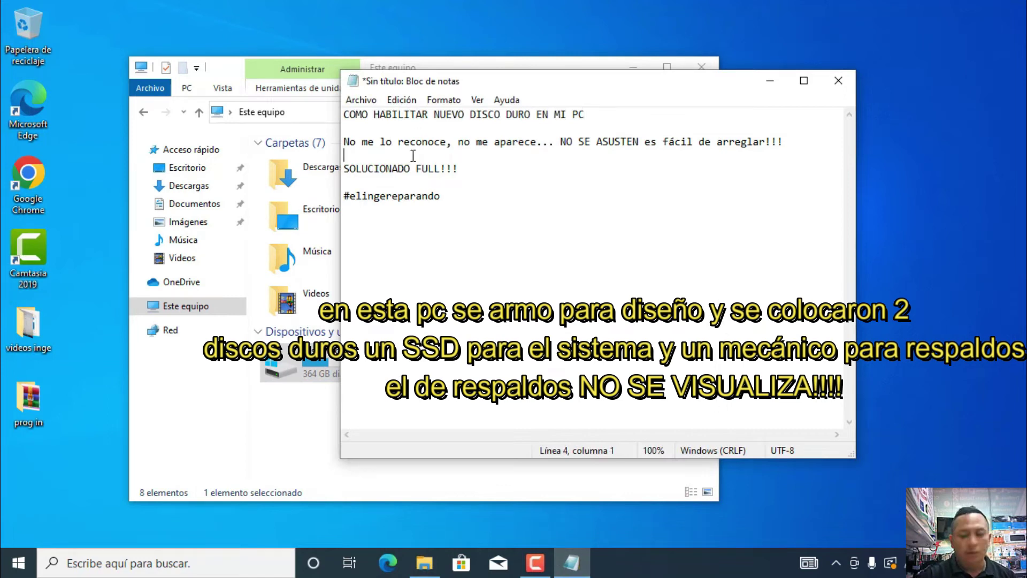
{"action": "type", "text": "ya e"}
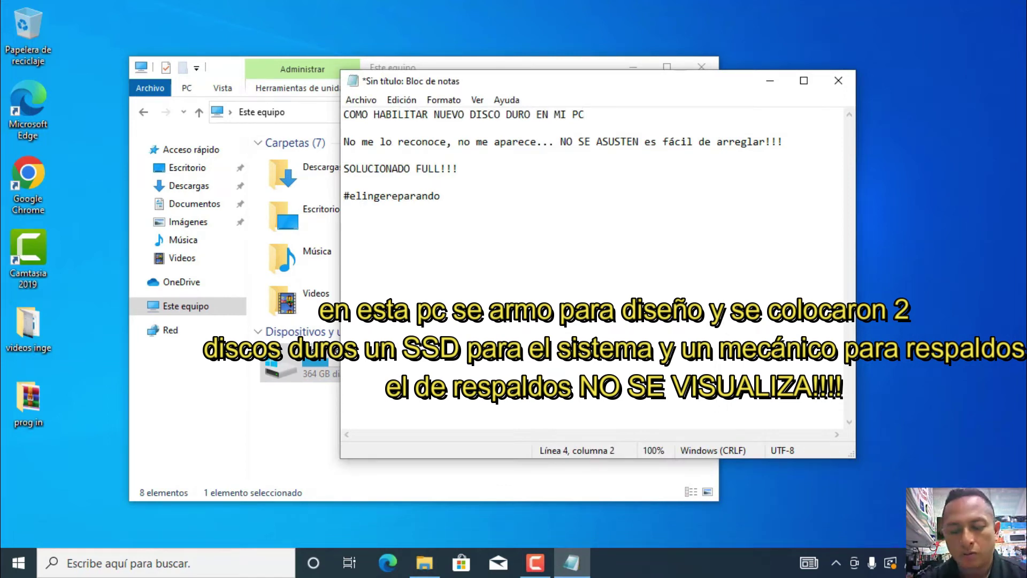
{"action": "type", "text": "sta pre"}
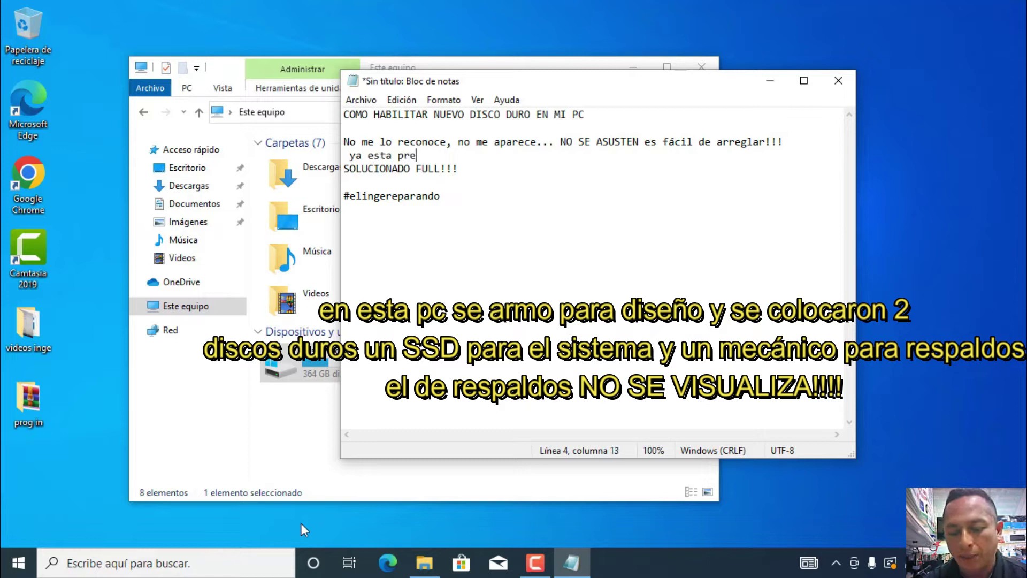
{"action": "type", "text": "viamente cone"}
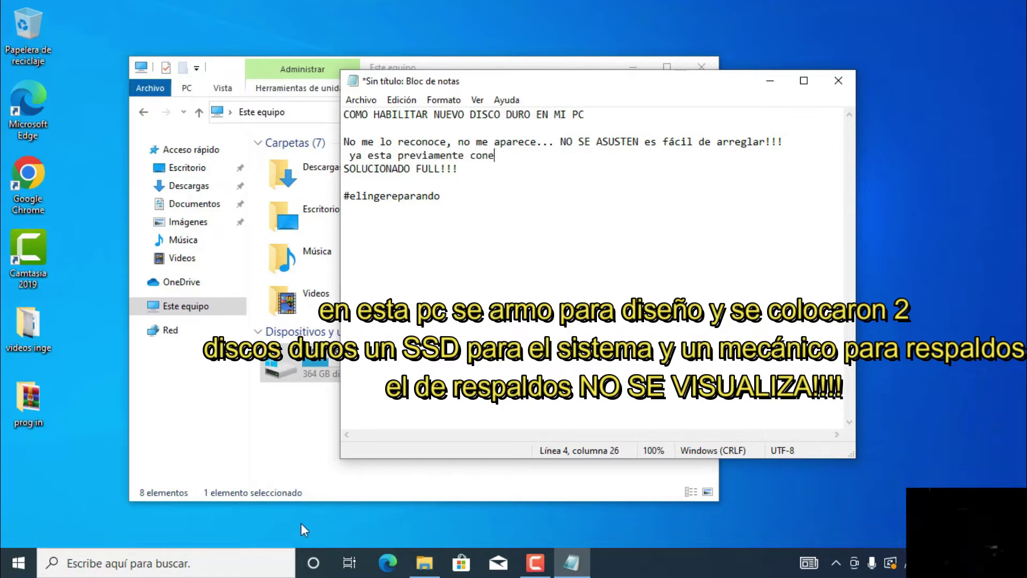
{"action": "type", "text": "ctado perooo"}
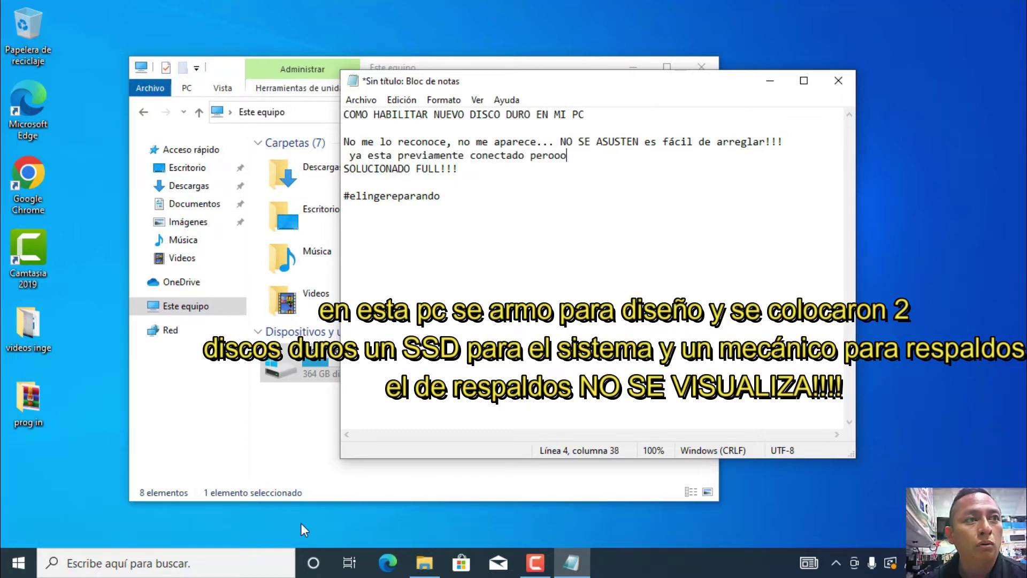
{"action": "type", "text": "o no me apar"}
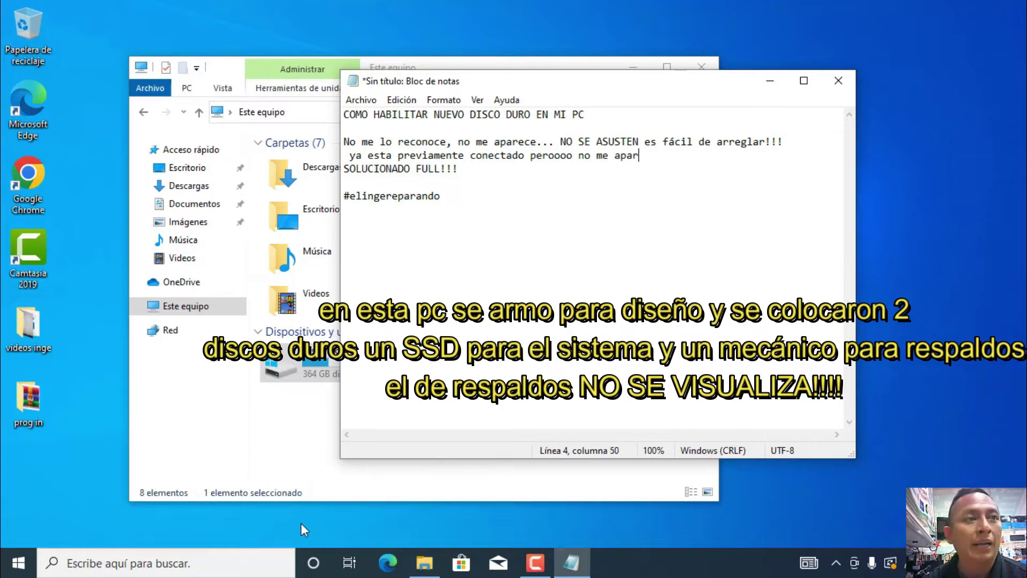
{"action": "type", "text": "ece en"}
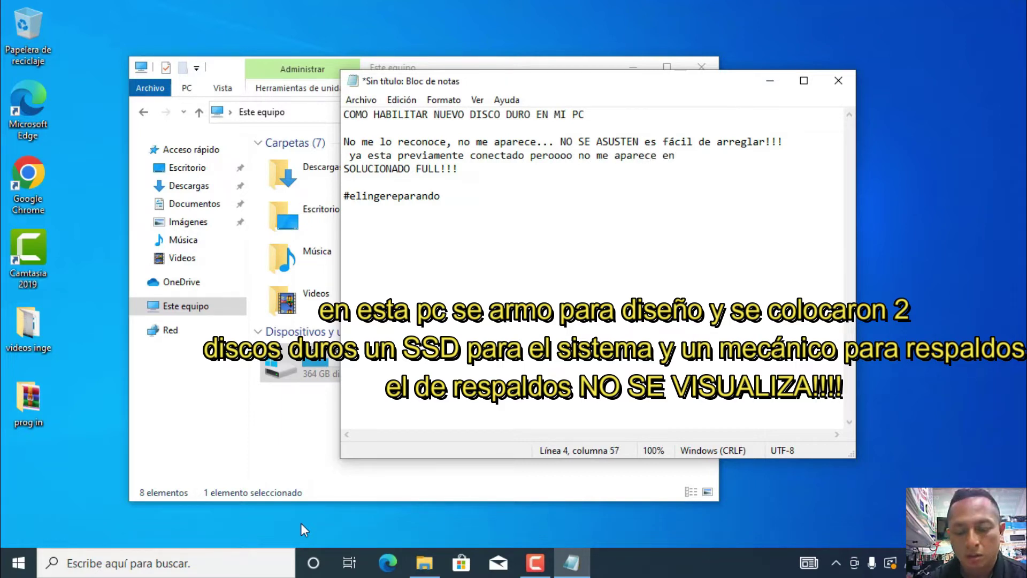
{"action": "key", "text": "BackSpace"}
{"action": "key", "text": "BackSpace"}
{"action": "key", "text": "BackSpace"}
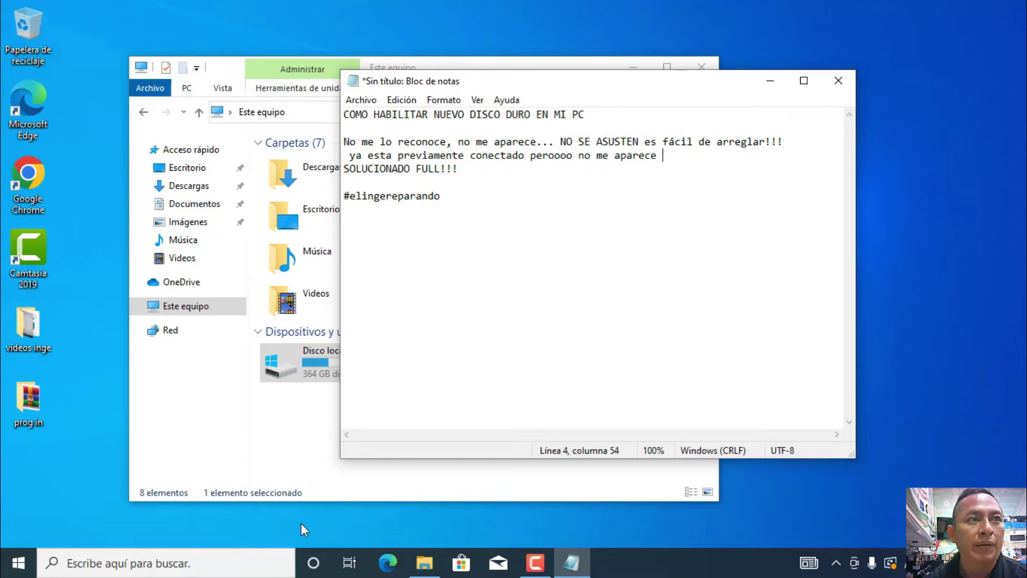
{"action": "type", "text": "nada del nuevo disco duro de respaldo.."}
- Break the new note line before "disco duro de respaldo.." and minimize the Notepad and File Explorer windows
{"action": "key", "text": "Left"}
{"action": "key", "text": "Left"}
{"action": "key", "text": "Left"}
{"action": "key", "text": "Left"}
{"action": "key", "text": "Left"}
{"action": "key", "text": "Left"}
{"action": "key", "text": "Left"}
{"action": "key", "text": "Left"}
{"action": "key", "text": "Left"}
{"action": "key", "text": "Left"}
{"action": "key", "text": "Left"}
{"action": "key", "text": "Left"}
{"action": "key", "text": "Left"}
{"action": "key", "text": "Left"}
{"action": "key", "text": "Left"}
{"action": "key", "text": "Left"}
{"action": "key", "text": "Left"}
{"action": "key", "text": "Left"}
{"action": "key", "text": "Left"}
{"action": "key", "text": "Left"}
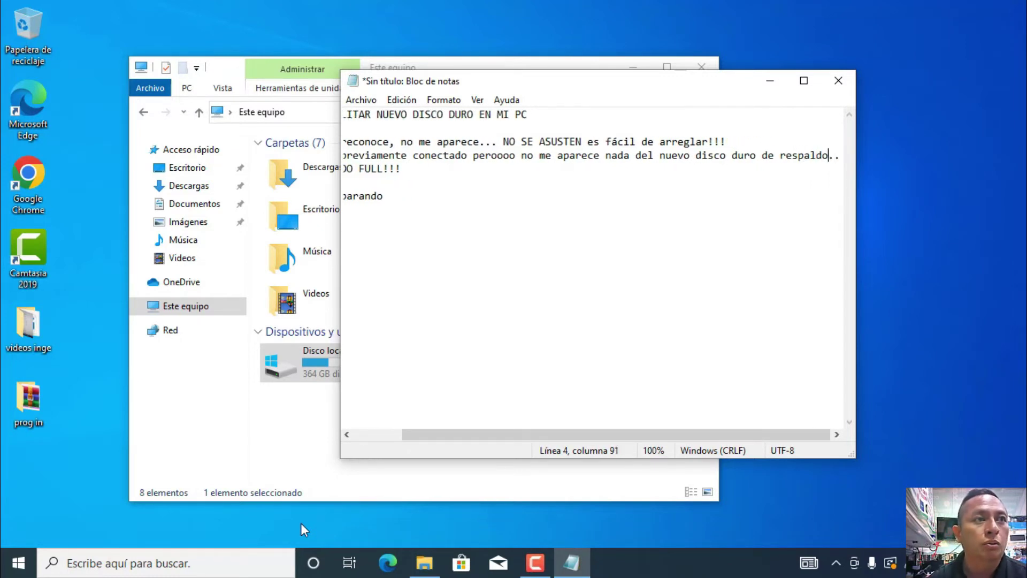
{"action": "key", "text": "Left"}
{"action": "key", "text": "Left"}
{"action": "key", "text": "Left"}
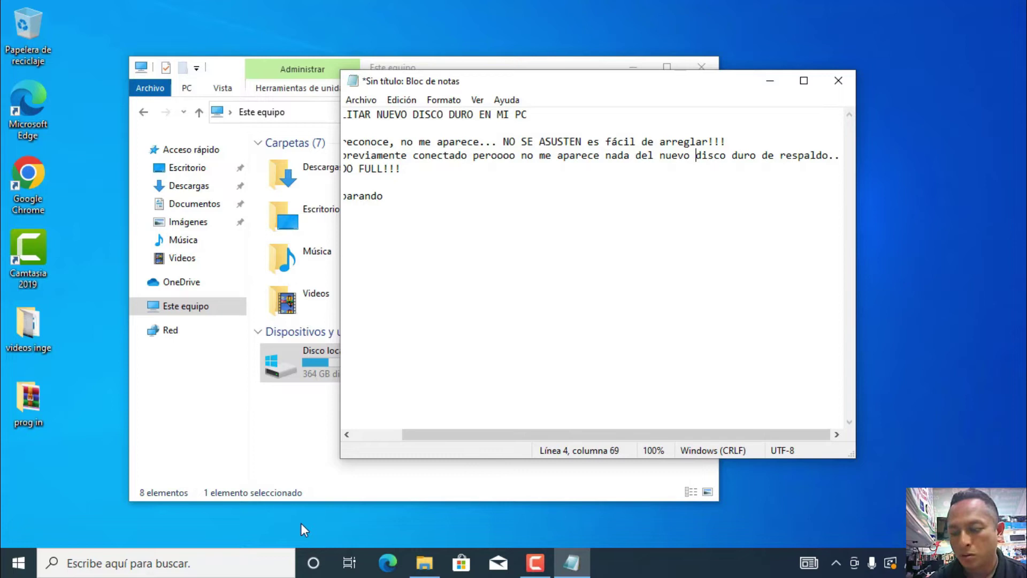
{"action": "key", "text": "Return"}
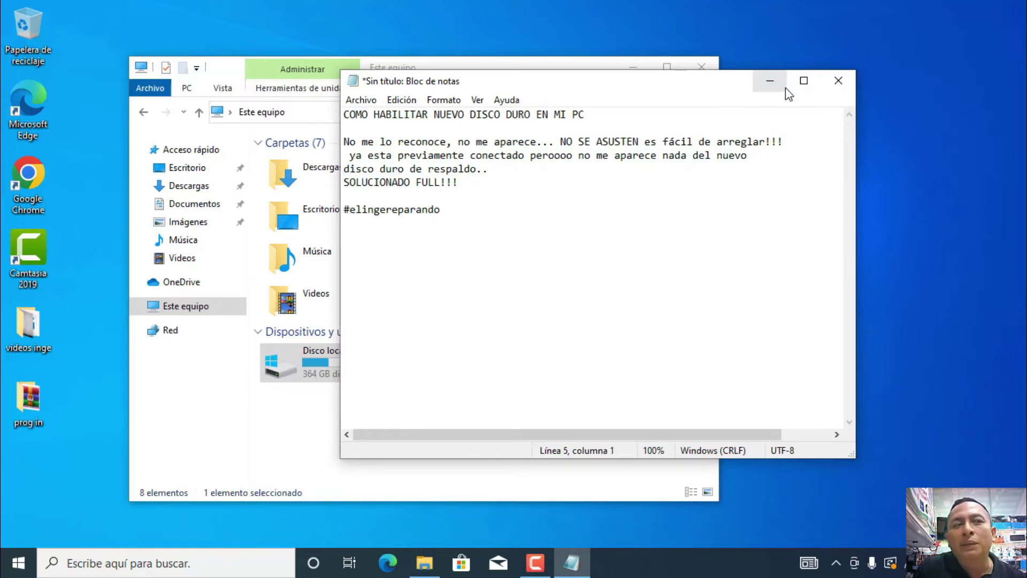
{"action": "left_click", "coordinate": [770, 81]}
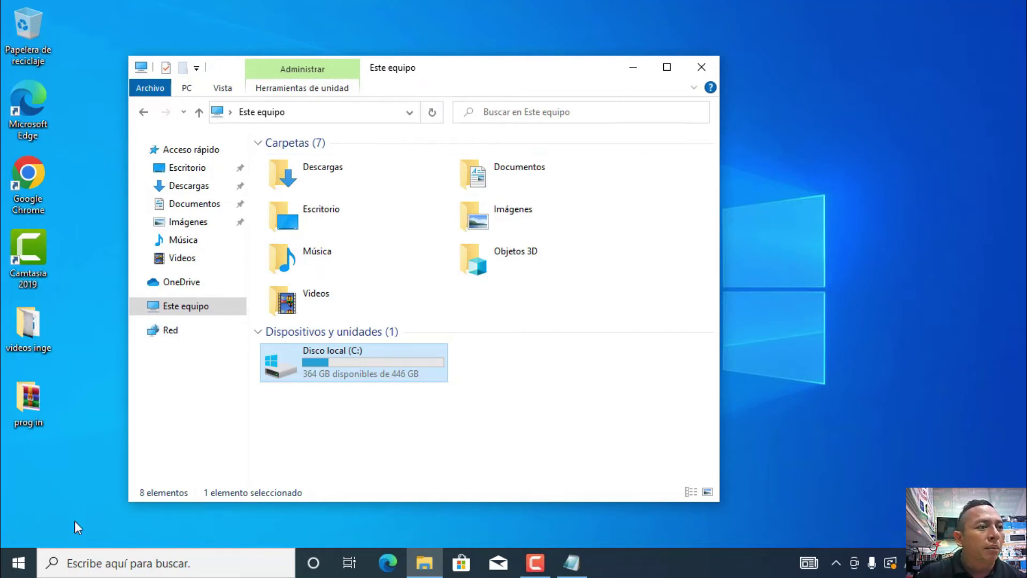
{"action": "left_click", "coordinate": [629, 71]}
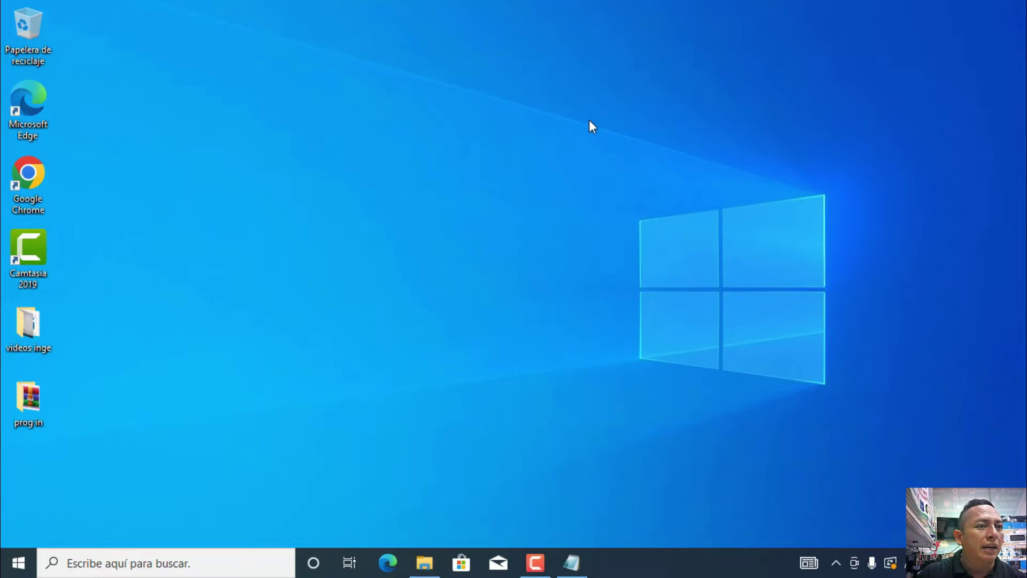
- Open Administración de discos and initialize Disco 1 with the GPT (Tabla de particiones GUID) partition style
{"action": "right_click", "coordinate": [5, 564]}
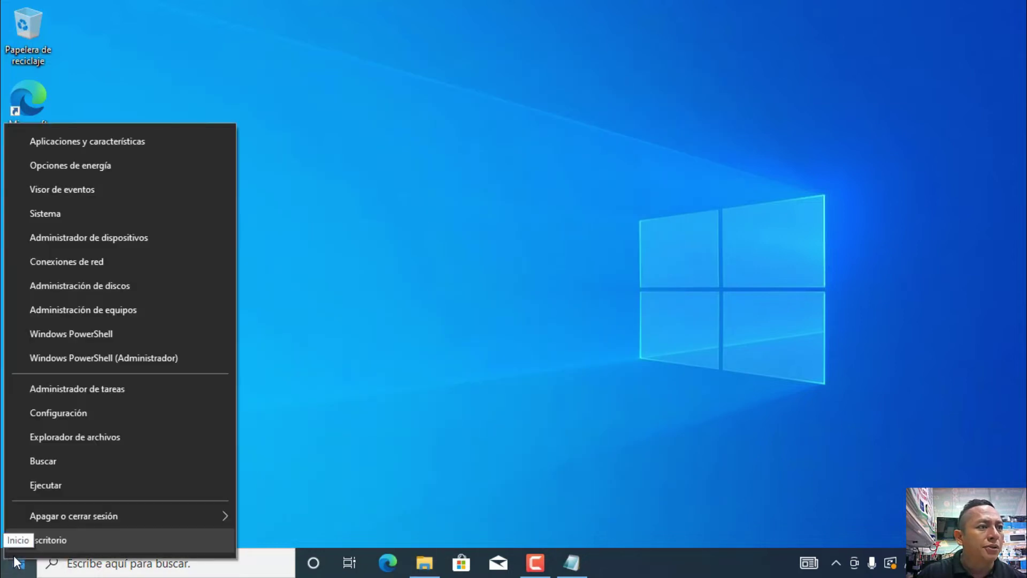
{"action": "left_click", "coordinate": [375, 366]}
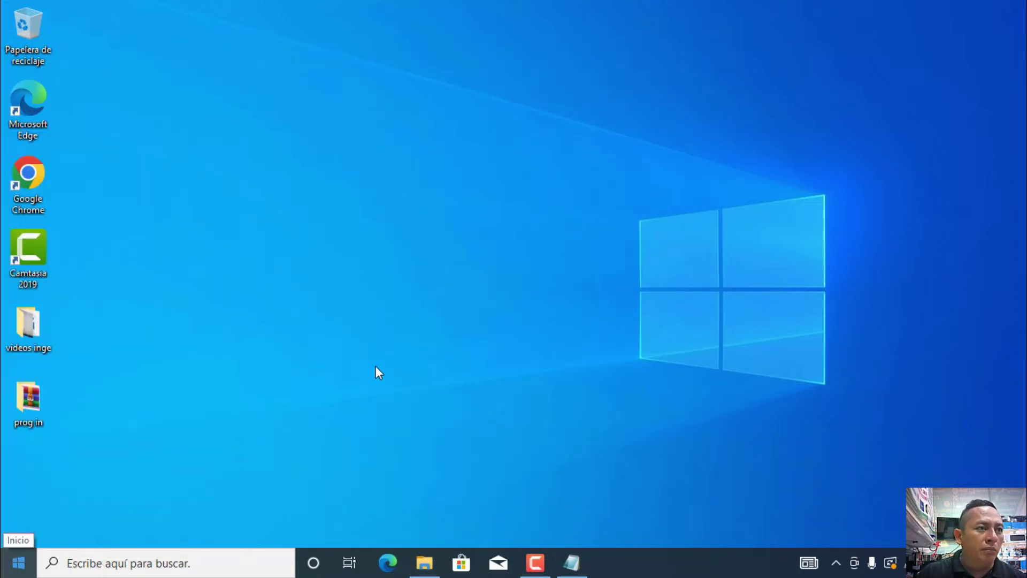
{"action": "right_click", "coordinate": [24, 562]}
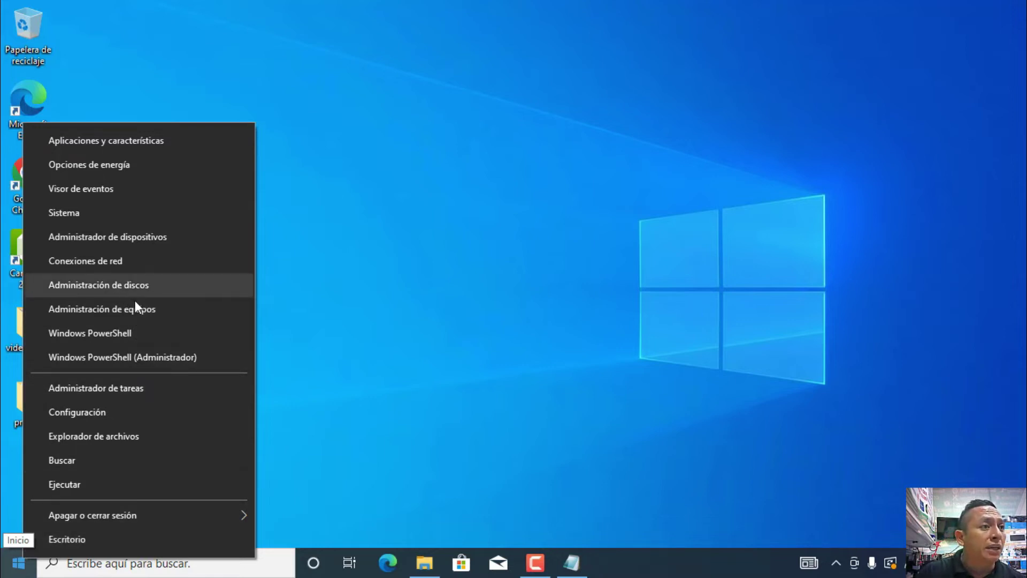
{"action": "left_click", "coordinate": [142, 284]}
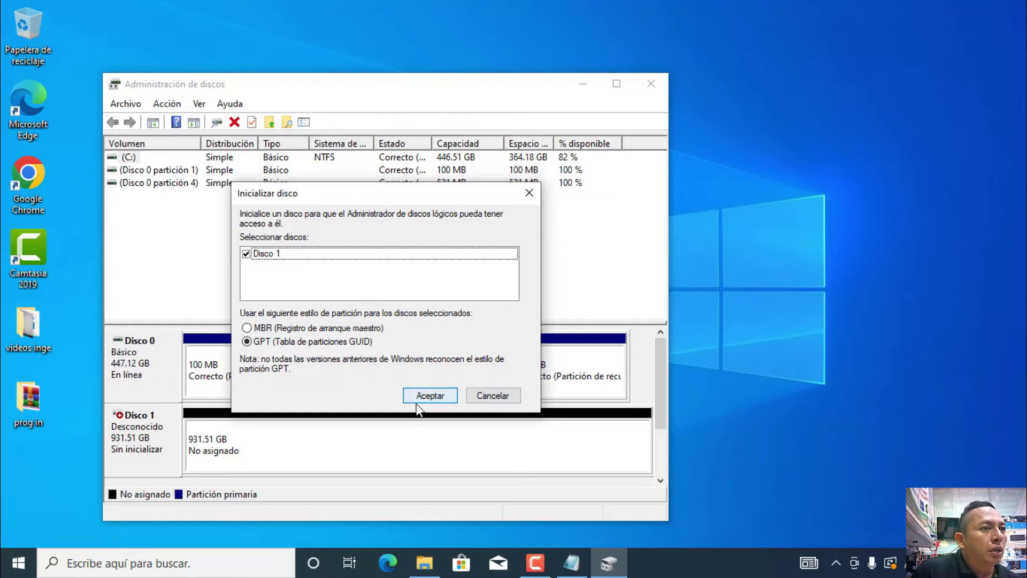
{"action": "left_click", "coordinate": [431, 396]}
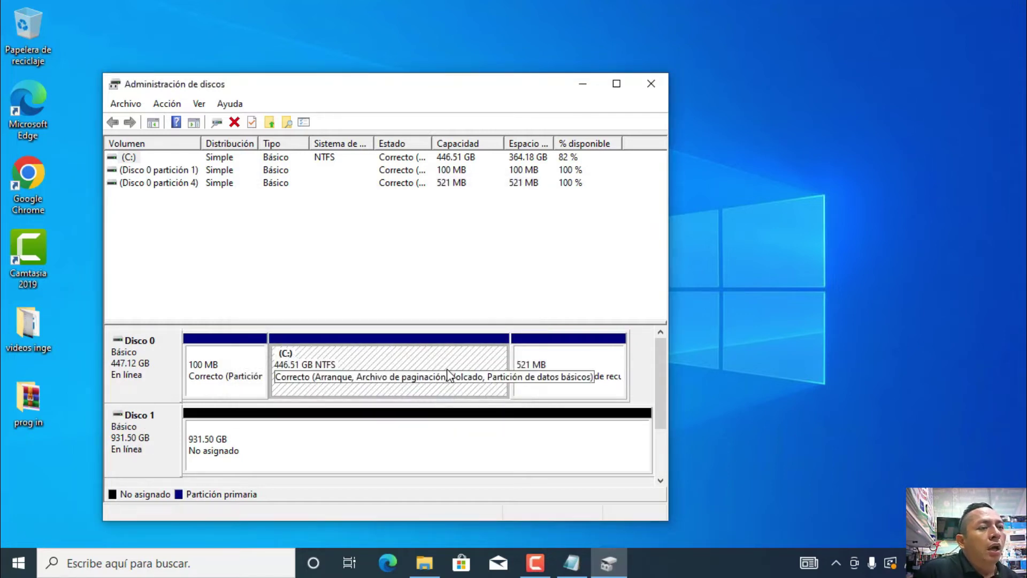
- Bring back the Este equipo window and place it beside Administración de discos to compare its drives with Disco 0 and Disco 1
{"action": "left_click", "coordinate": [368, 435]}
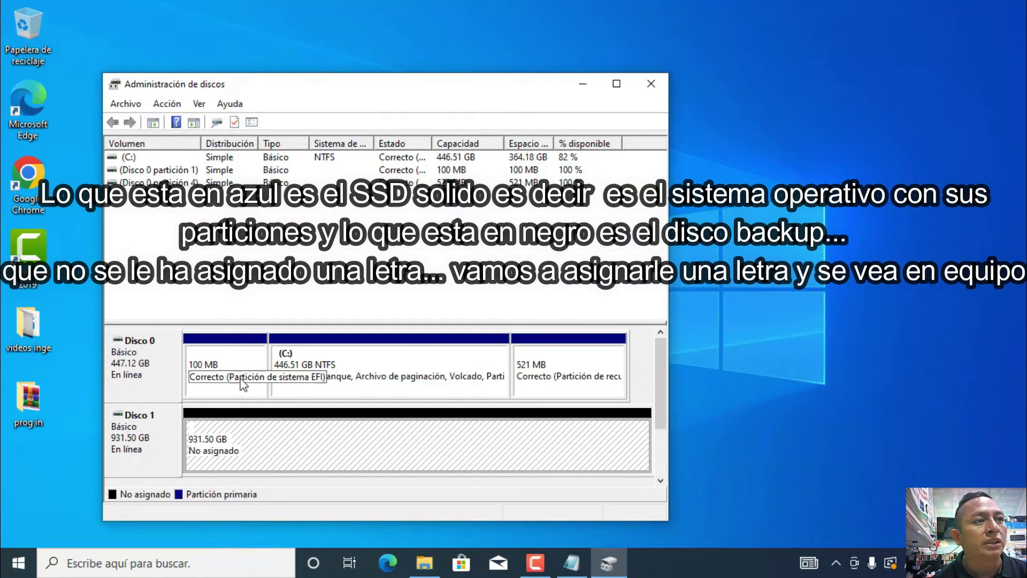
{"action": "left_click", "coordinate": [239, 371]}
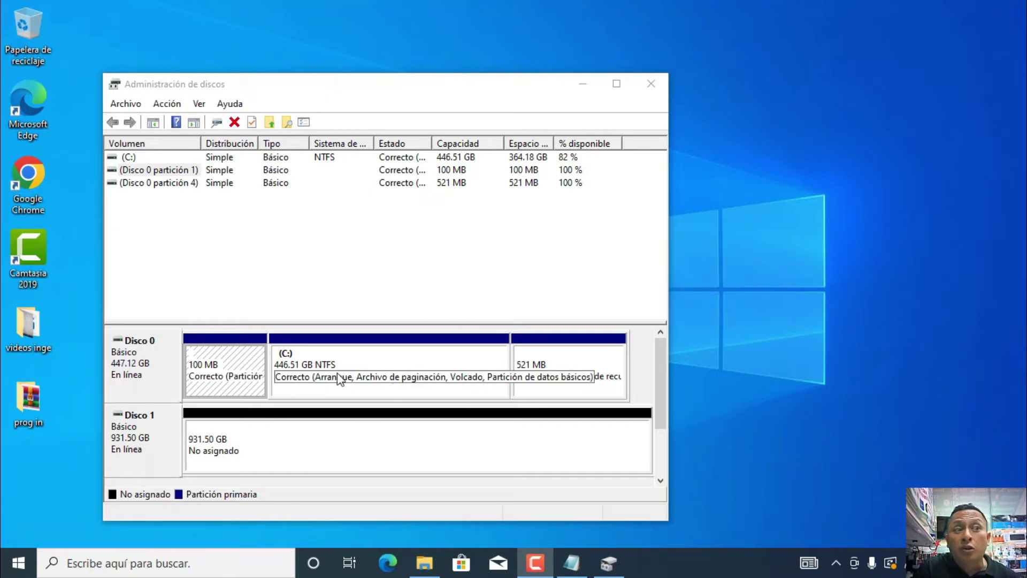
{"action": "left_click", "coordinate": [424, 563]}
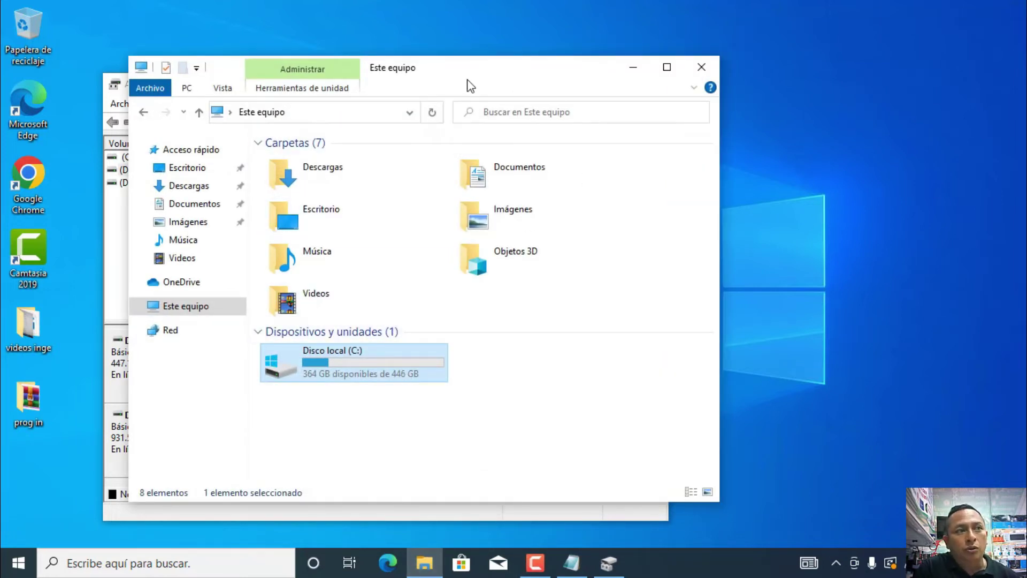
{"action": "left_click_drag", "start_coordinate": [527, 75], "coordinate": [901, 46]}
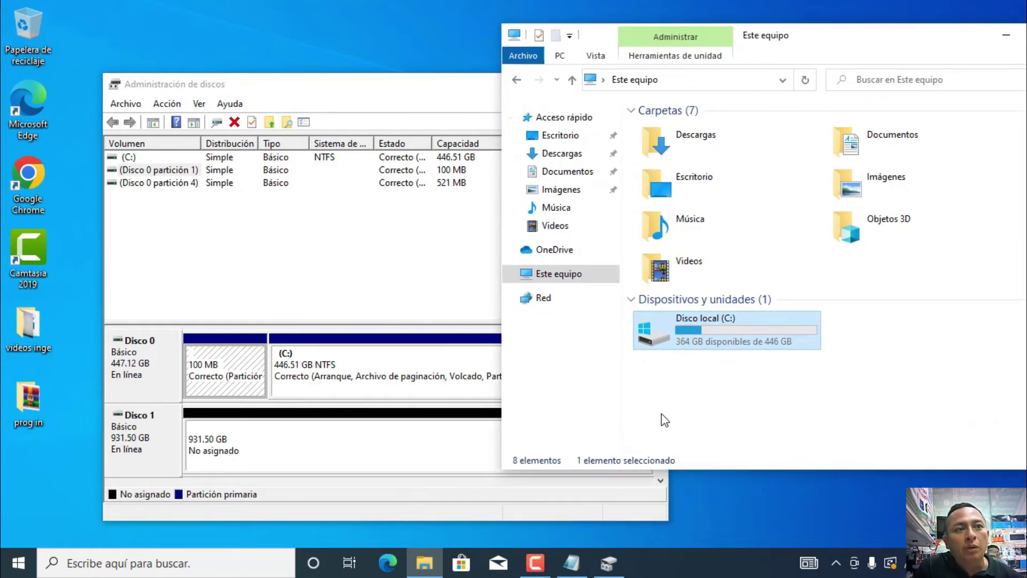
- Select the unallocated space of Disco 1, view the disk's general properties and close them
{"action": "left_click", "coordinate": [324, 436]}
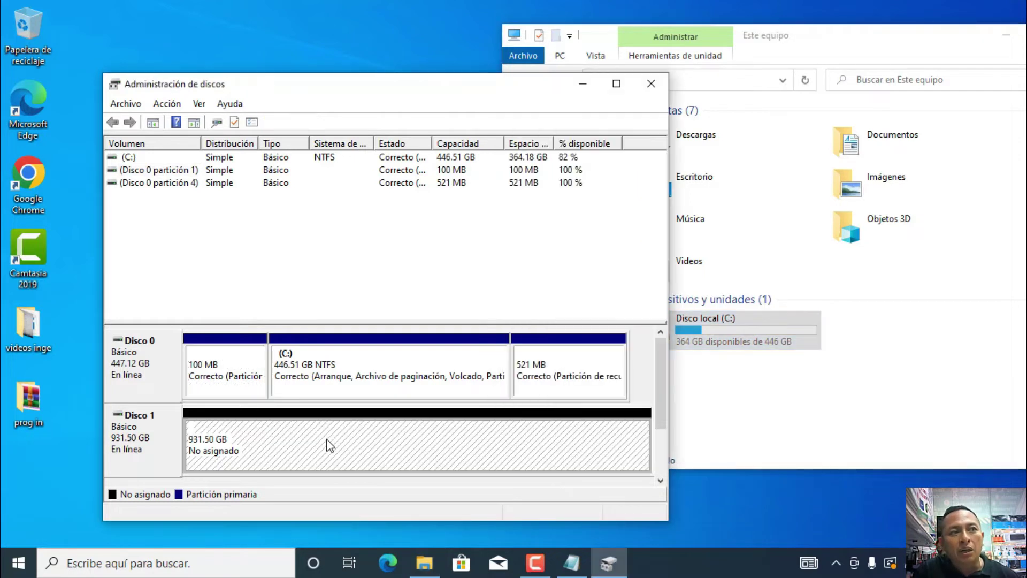
{"action": "left_click", "coordinate": [481, 390]}
{"action": "left_click", "coordinate": [432, 441]}
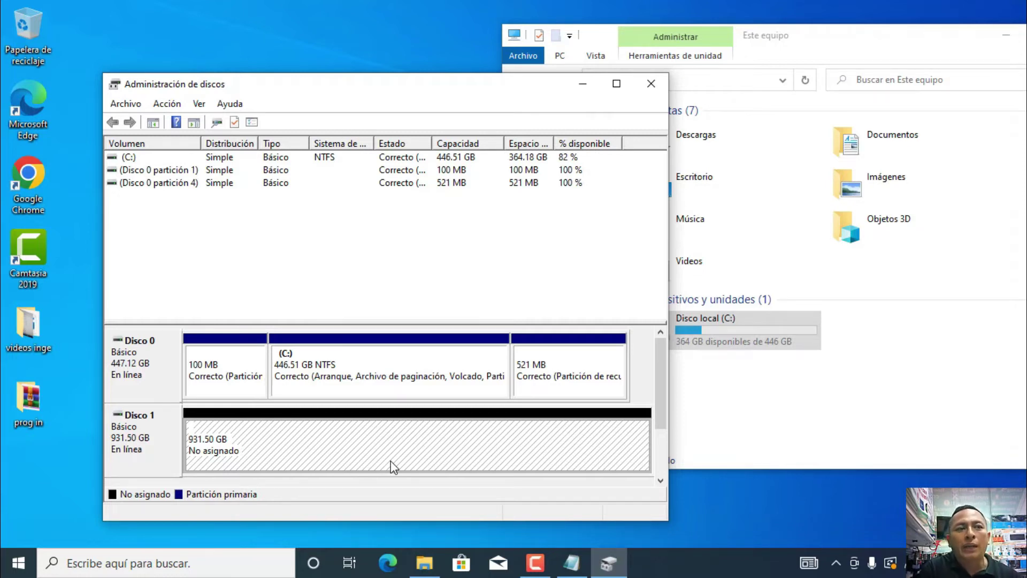
{"action": "right_click", "coordinate": [422, 442]}
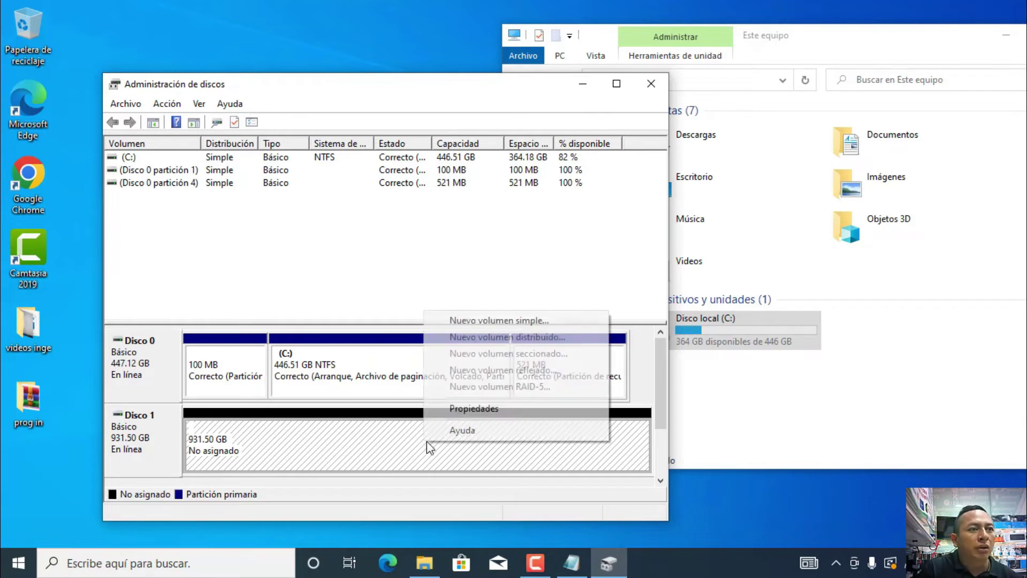
{"action": "left_click", "coordinate": [473, 411]}
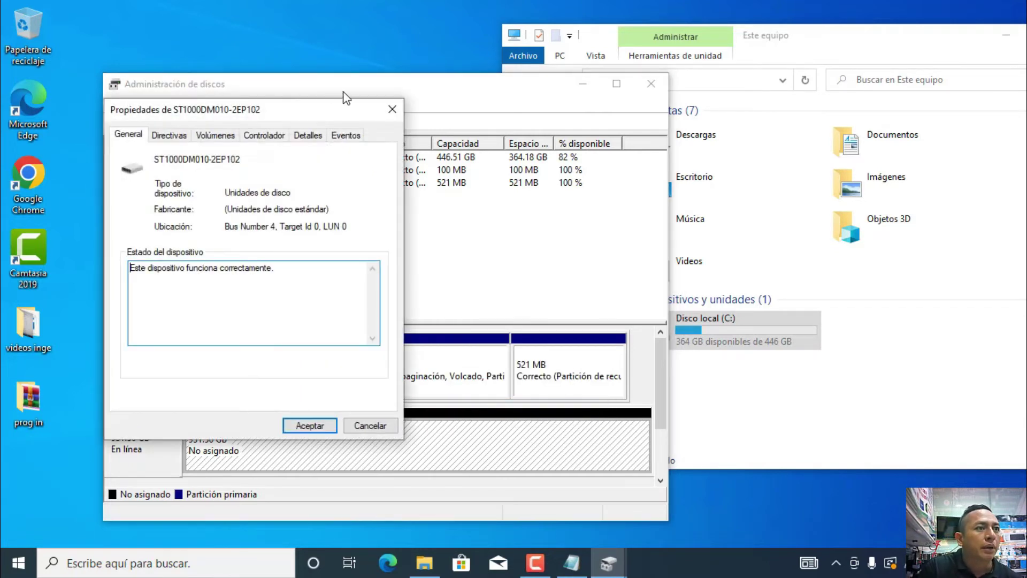
{"action": "left_click", "coordinate": [391, 107]}
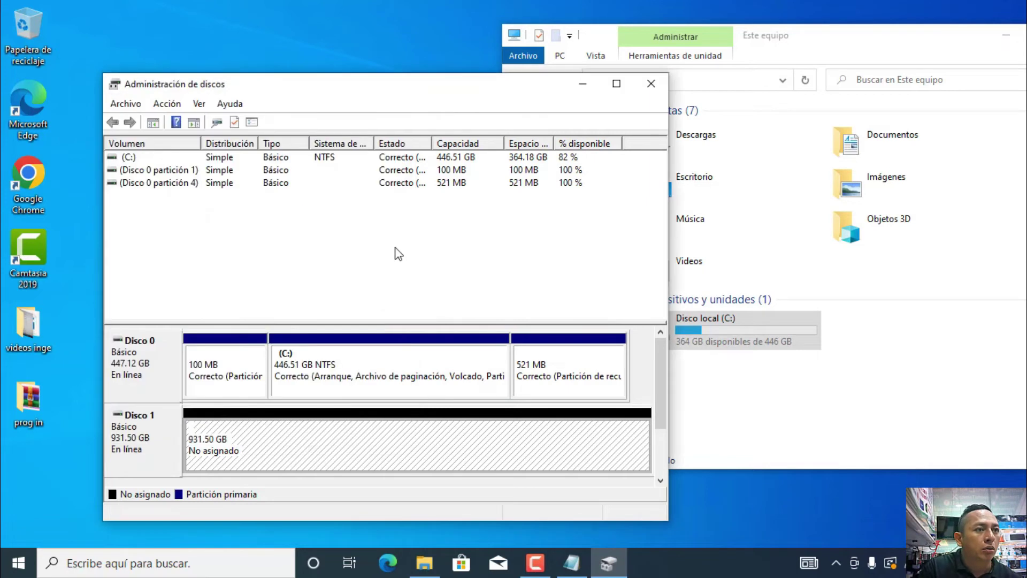
- Start a new simple volume on Disco 1's unallocated space, using the full size of 953852 MB
{"action": "right_click", "coordinate": [370, 425]}
{"action": "left_click", "coordinate": [329, 455]}
{"action": "right_click", "coordinate": [342, 450]}
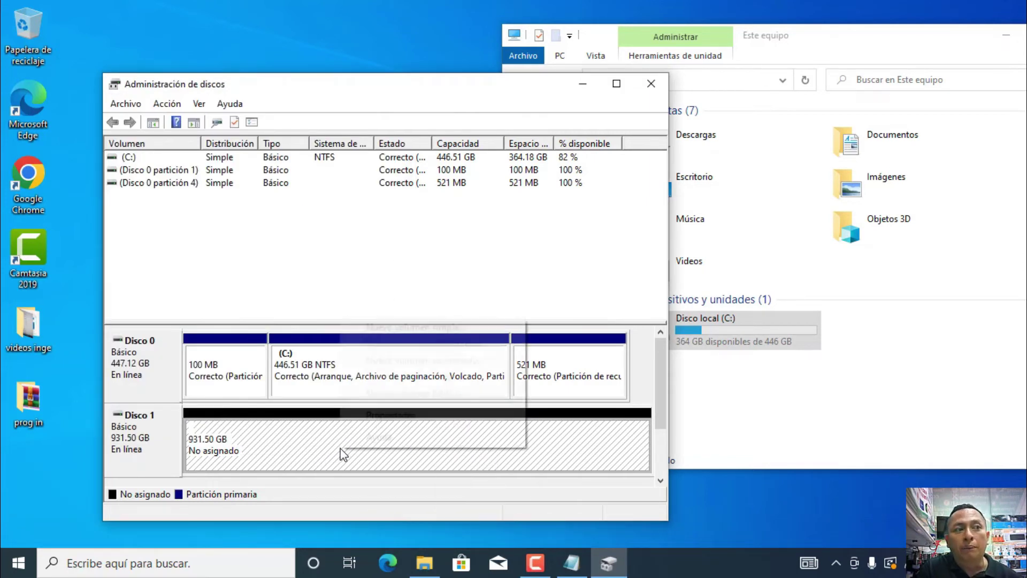
{"action": "left_click", "coordinate": [448, 328]}
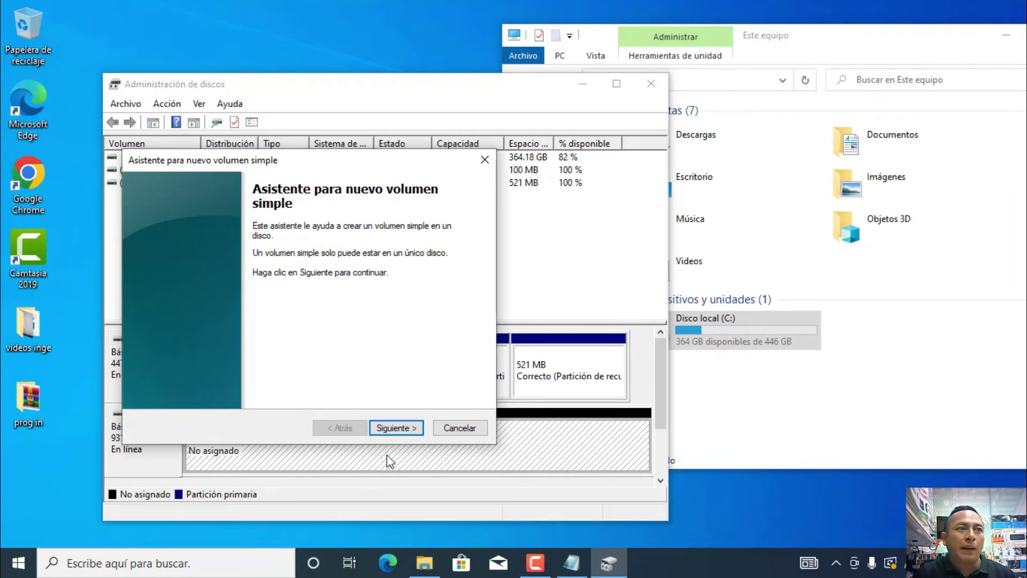
{"action": "left_click", "coordinate": [413, 428]}
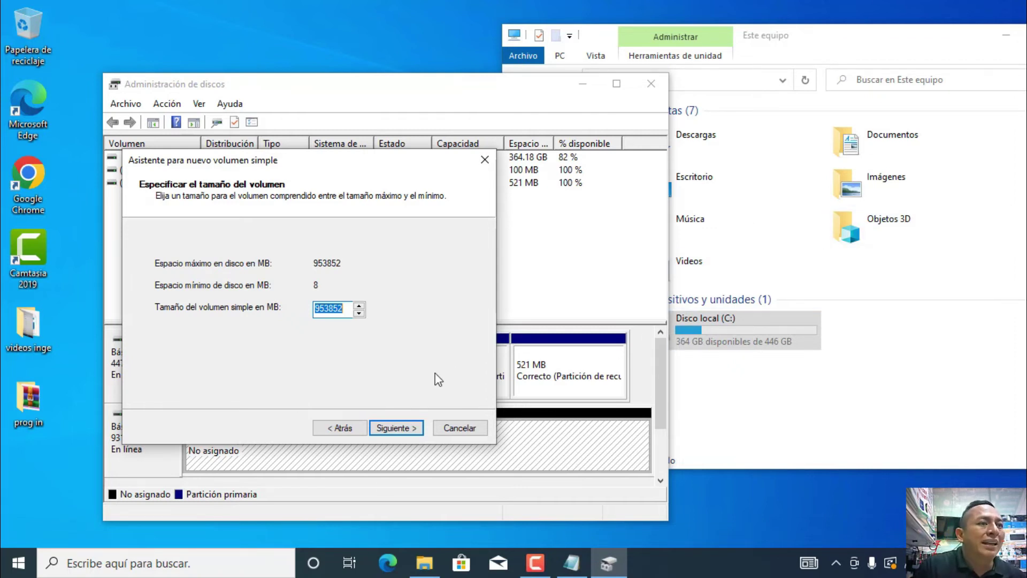
{"action": "left_click", "coordinate": [400, 428]}
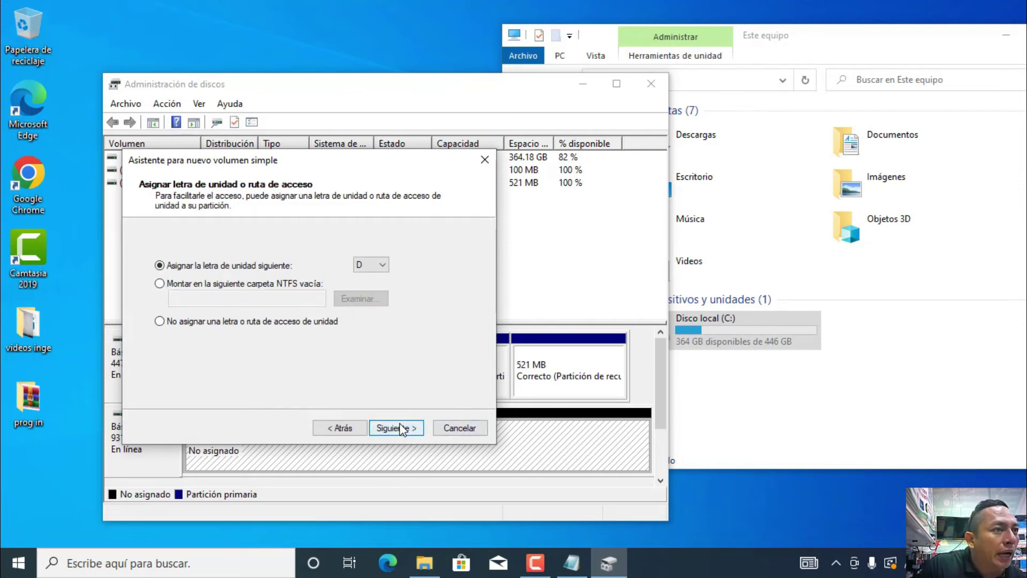
- Assign drive letter D and create the volume with a quick NTFS format, default allocation unit size and the label Nuevo vol
{"action": "left_click", "coordinate": [371, 268]}
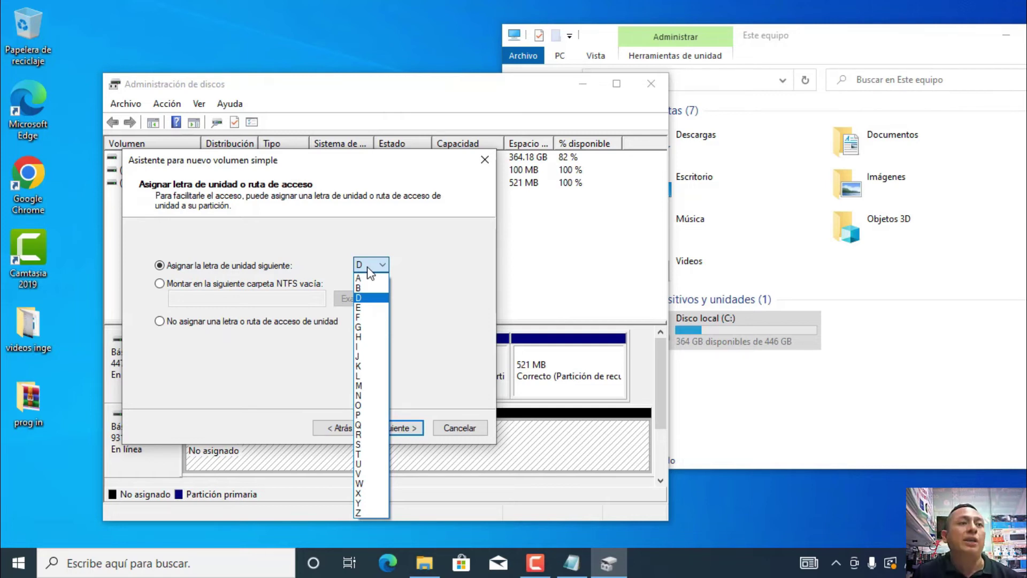
{"action": "left_click", "coordinate": [456, 276]}
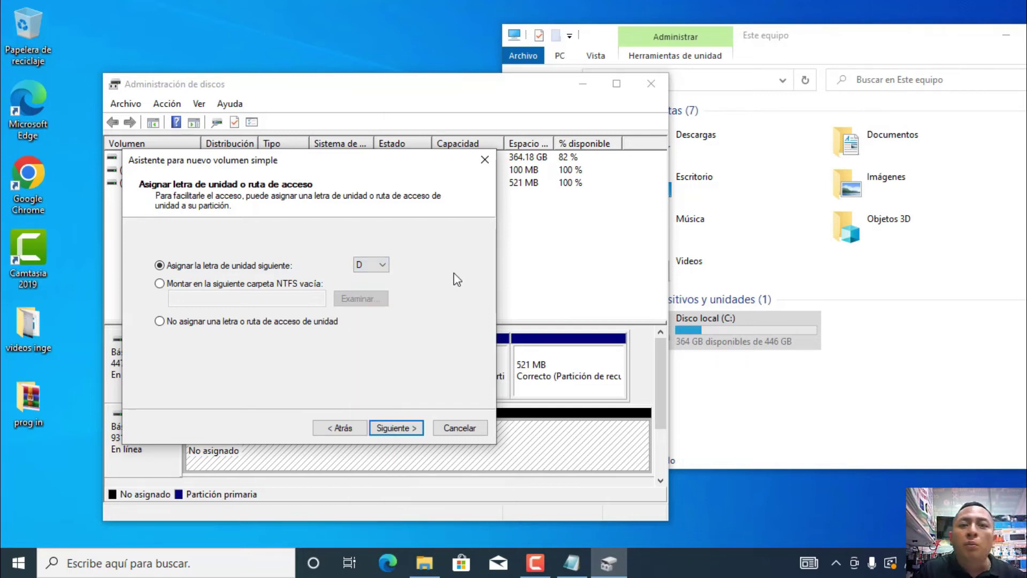
{"action": "left_click", "coordinate": [394, 432]}
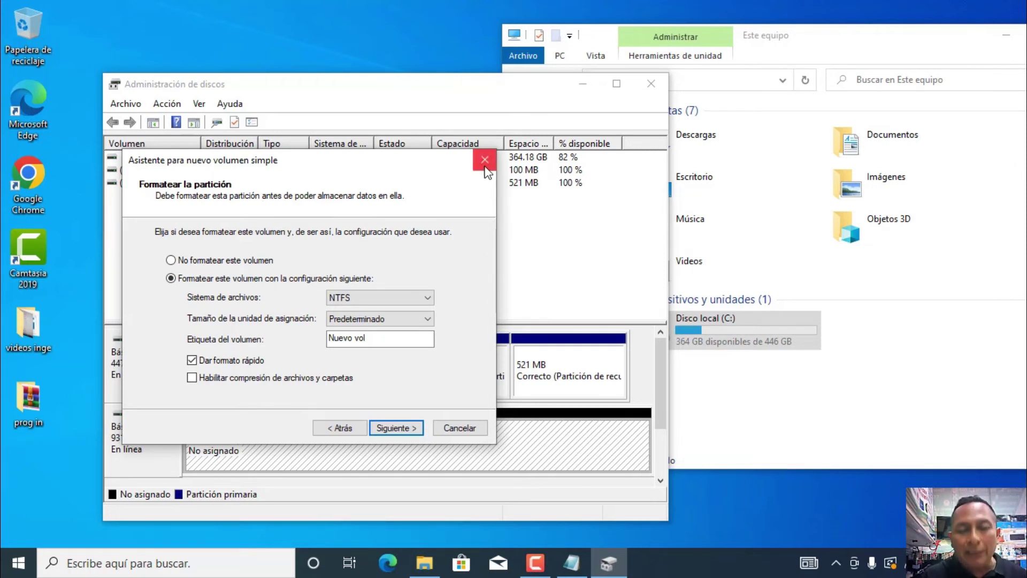
{"action": "left_click", "coordinate": [410, 430]}
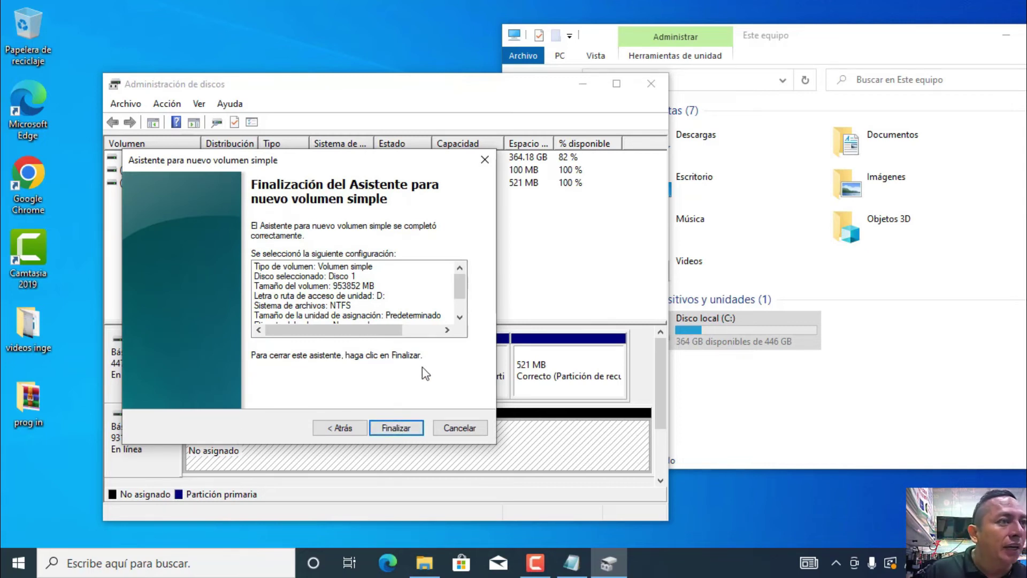
{"action": "left_click", "coordinate": [405, 430]}
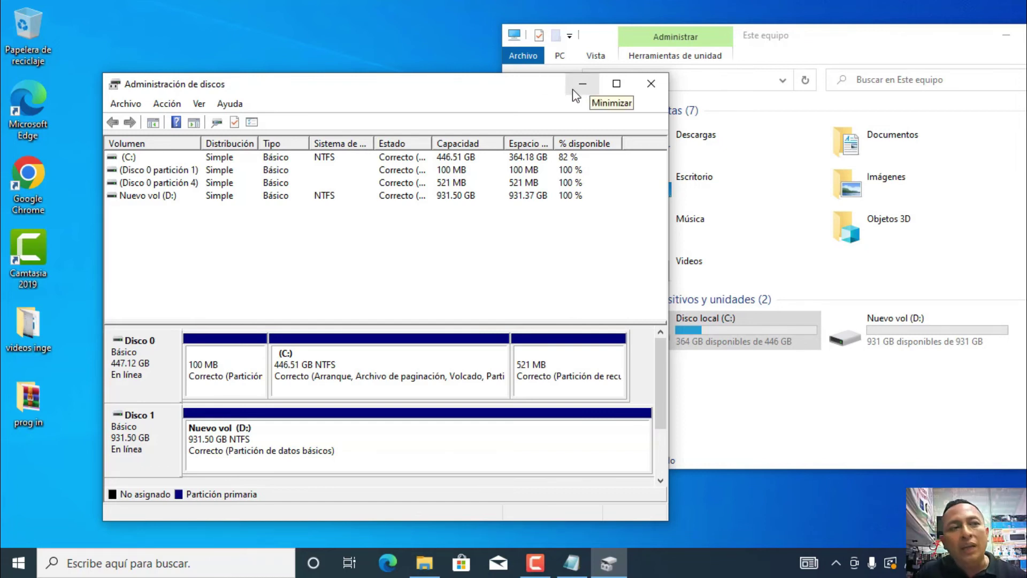
- Close Administración de discos, reopen it and select the Nuevo vol (D:) partition on Disco 1
{"action": "left_click", "coordinate": [651, 83]}
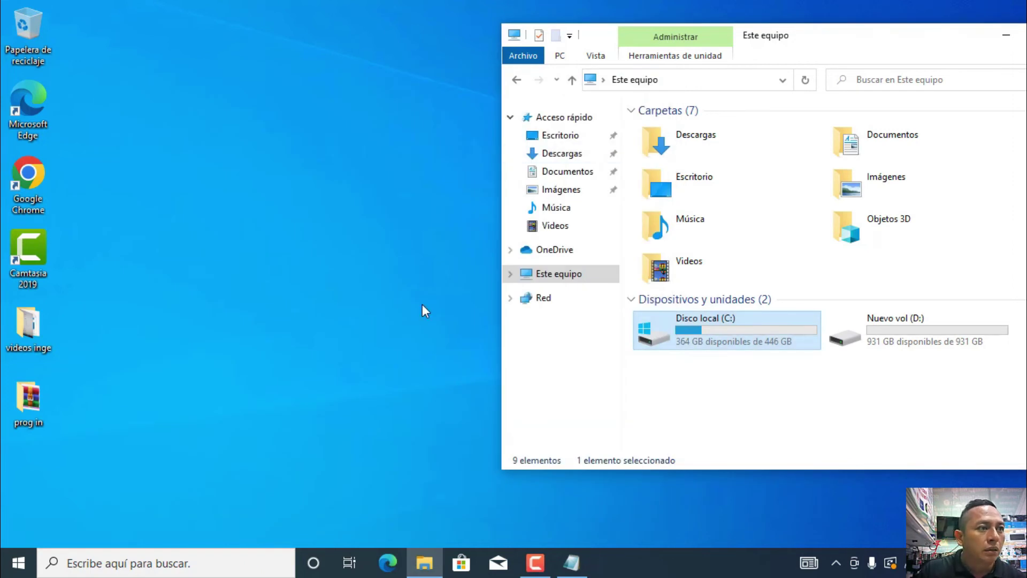
{"action": "right_click", "coordinate": [18, 563]}
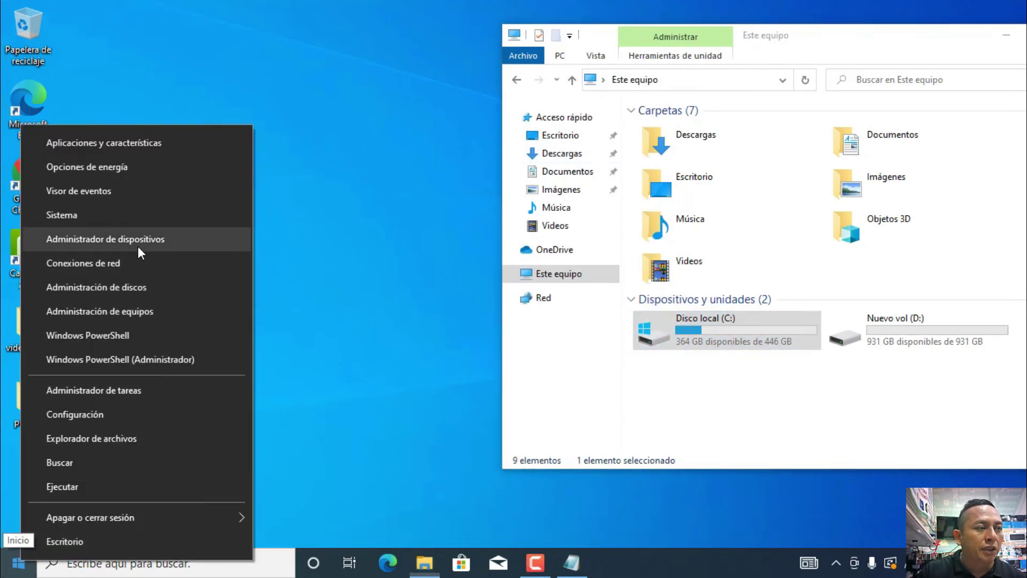
{"action": "left_click", "coordinate": [134, 285]}
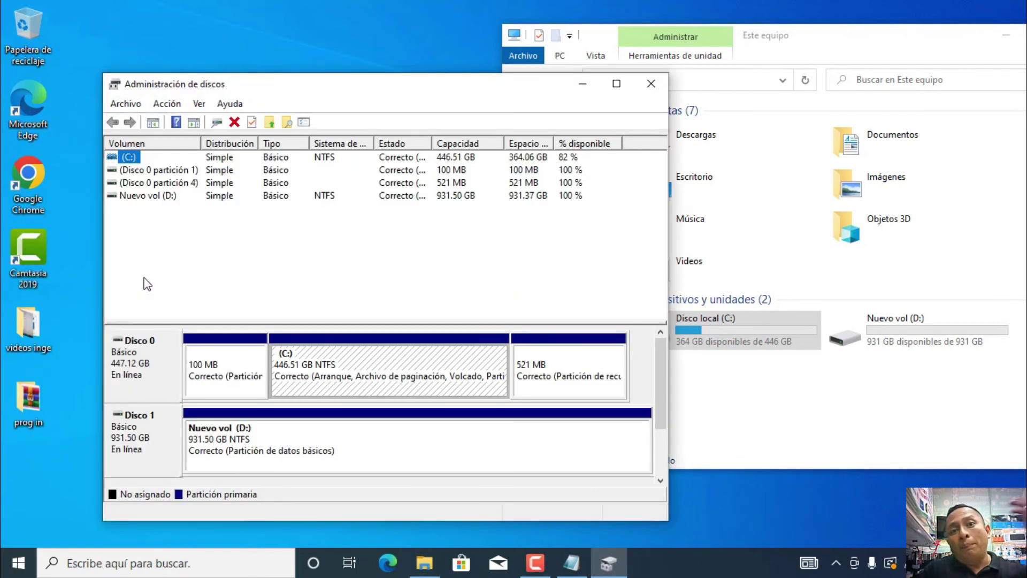
{"action": "left_click", "coordinate": [410, 468]}
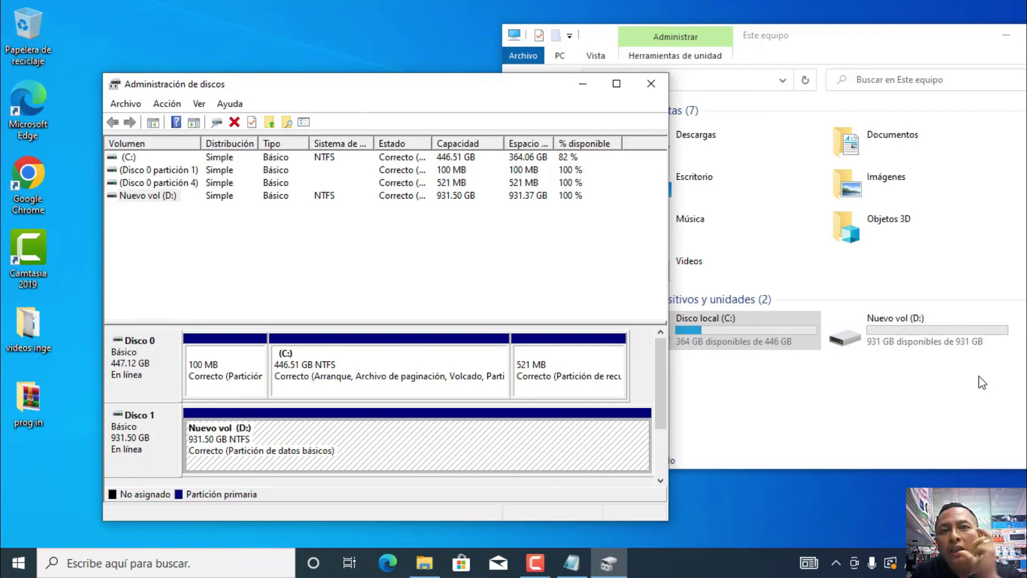
- Open the Nuevo vol (D:) drive from Este equipo to view its contents and minimize the open windows
{"action": "double_click", "coordinate": [933, 343]}
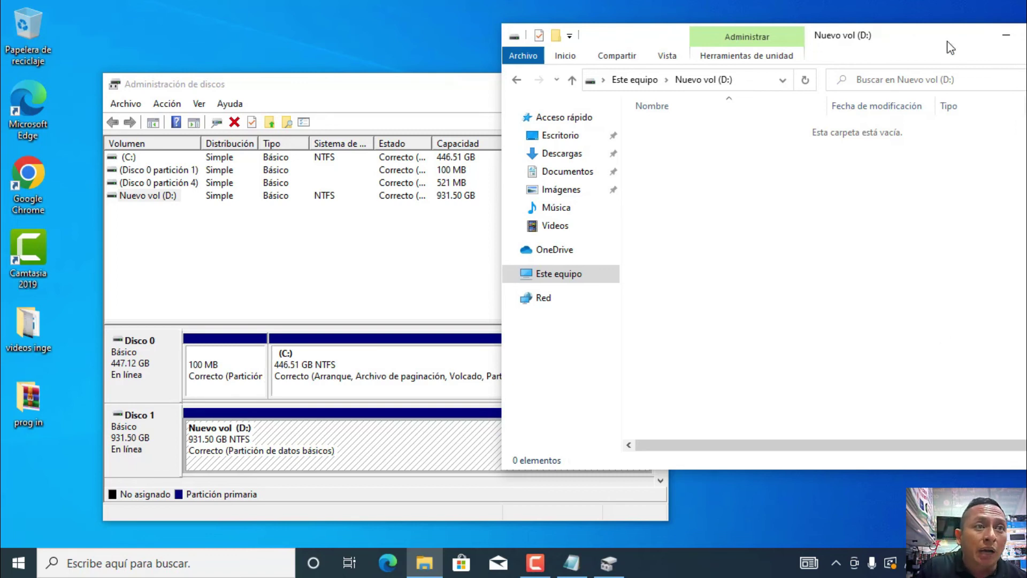
{"action": "left_click_drag", "start_coordinate": [951, 48], "coordinate": [802, 23]}
{"action": "left_click", "coordinate": [837, 16]}
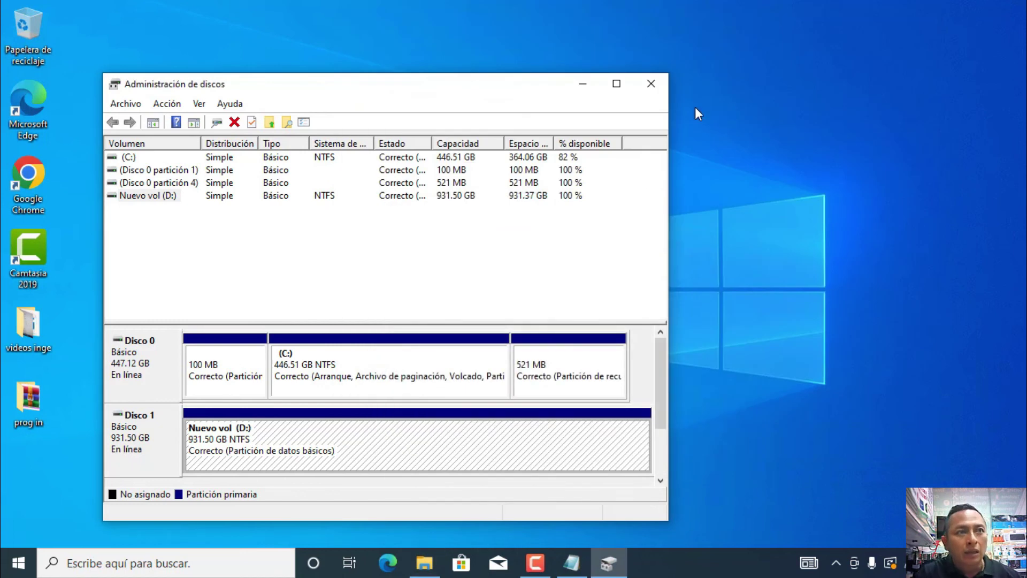
{"action": "left_click", "coordinate": [584, 89]}
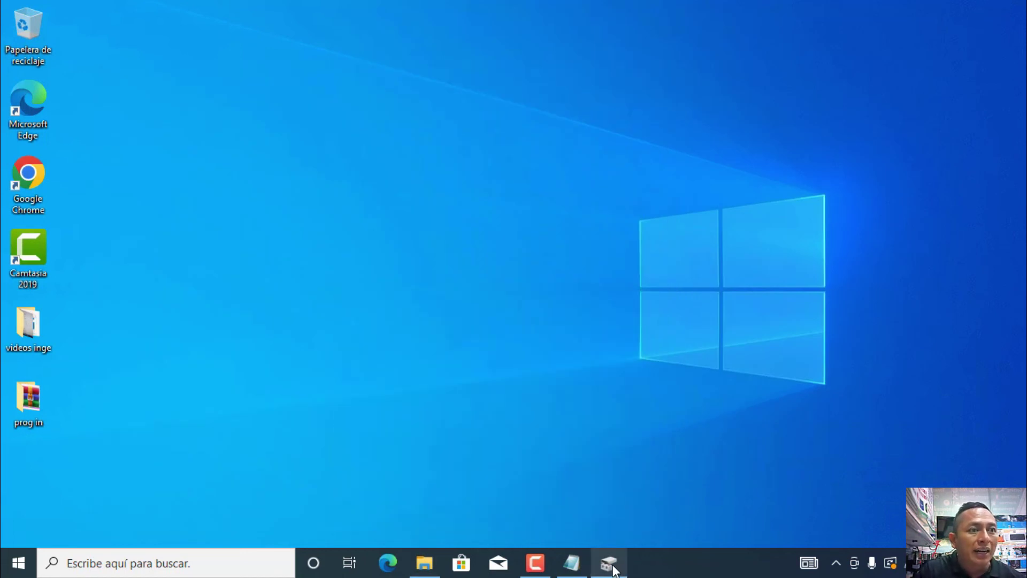
- Bring back Administración de discos and the Notepad note, and highlight the "SOLUCIONADO FULL!!!" and "#elingereparando" lines in turn
{"action": "left_click", "coordinate": [610, 566]}
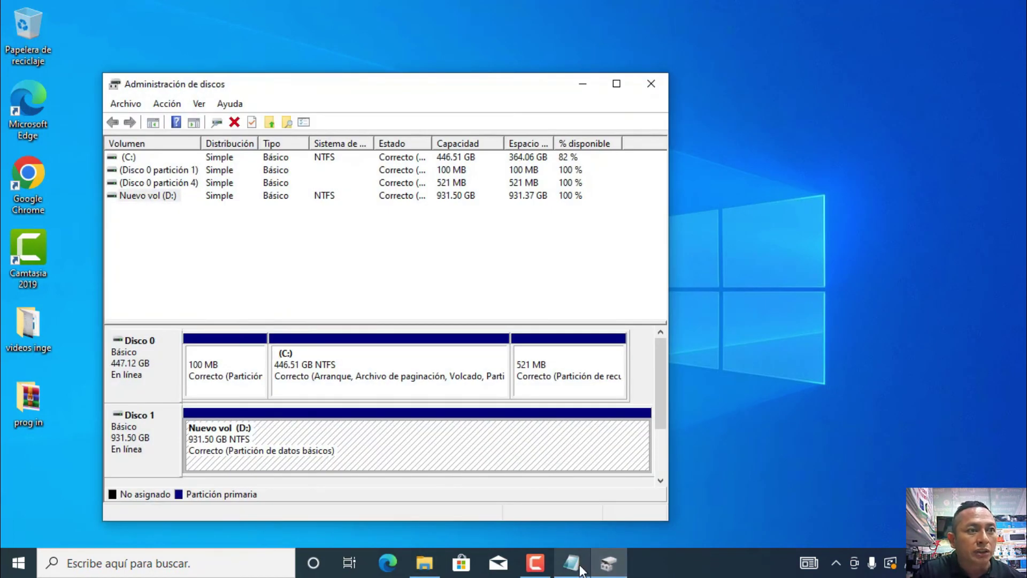
{"action": "left_click", "coordinate": [573, 565]}
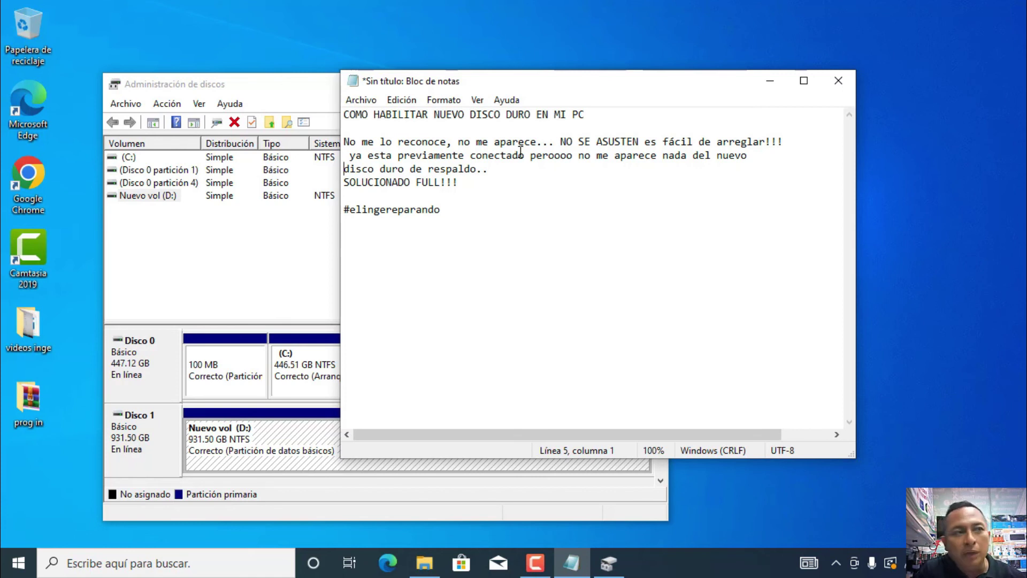
{"action": "left_click", "coordinate": [537, 142]}
{"action": "left_click", "coordinate": [629, 142]}
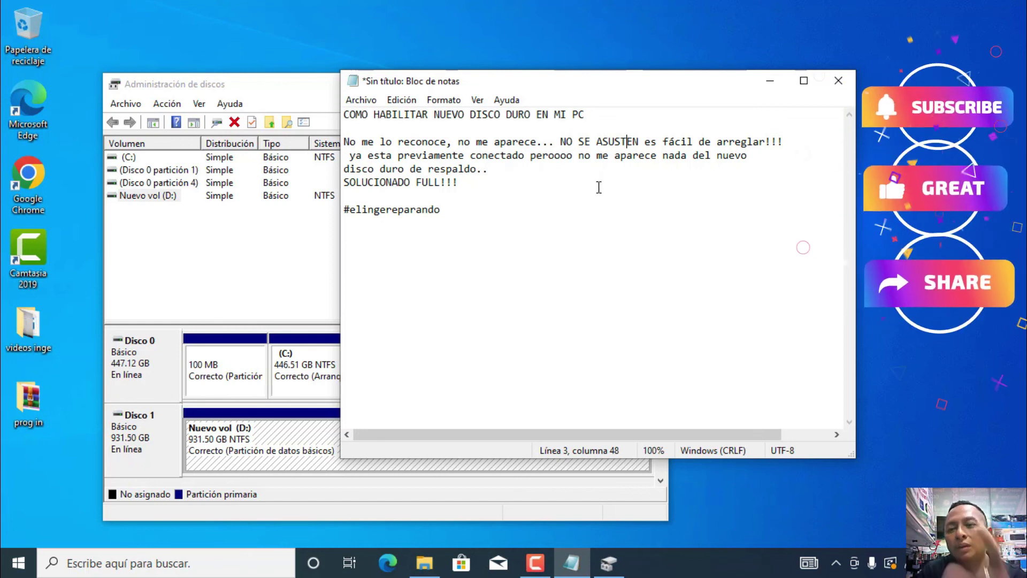
{"action": "left_click_drag", "start_coordinate": [459, 183], "coordinate": [368, 184]}
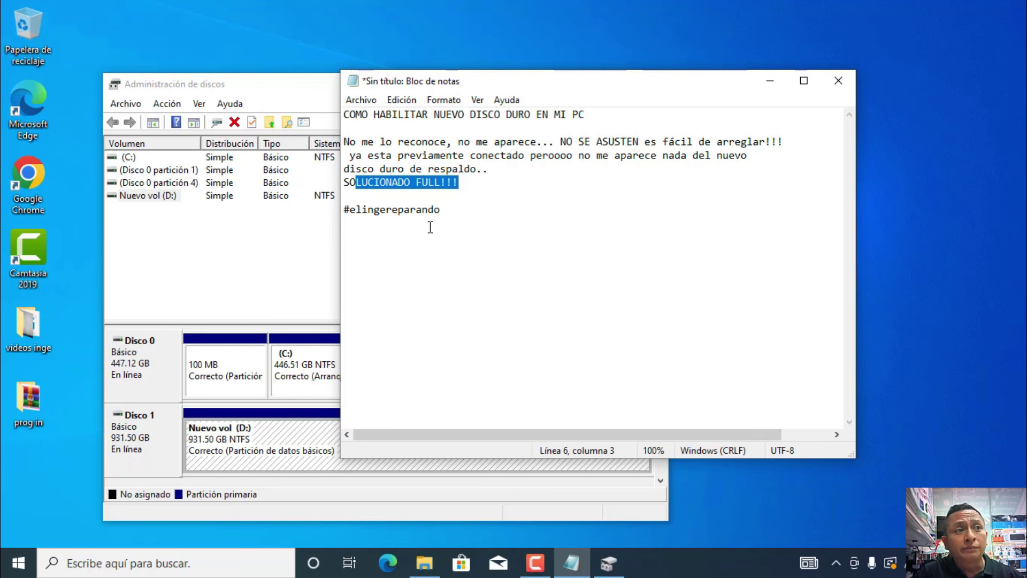
{"action": "left_click_drag", "start_coordinate": [441, 214], "coordinate": [321, 206]}
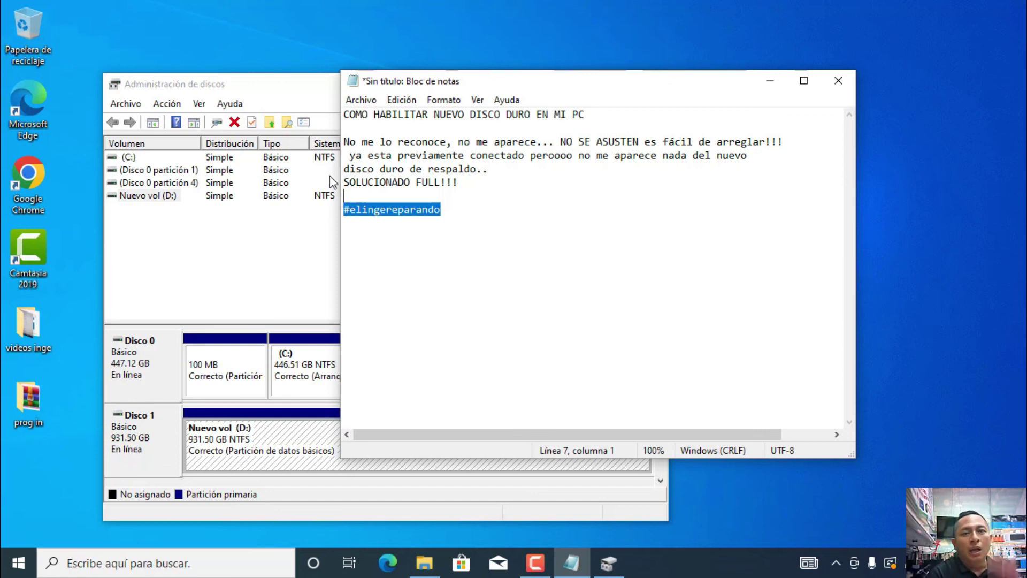
{"action": "left_click", "coordinate": [535, 563]}
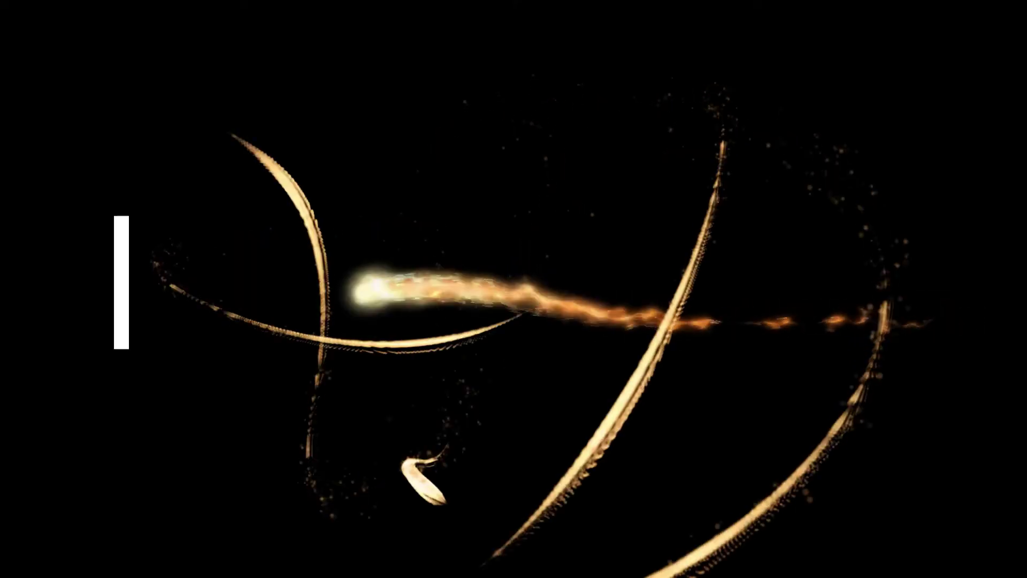